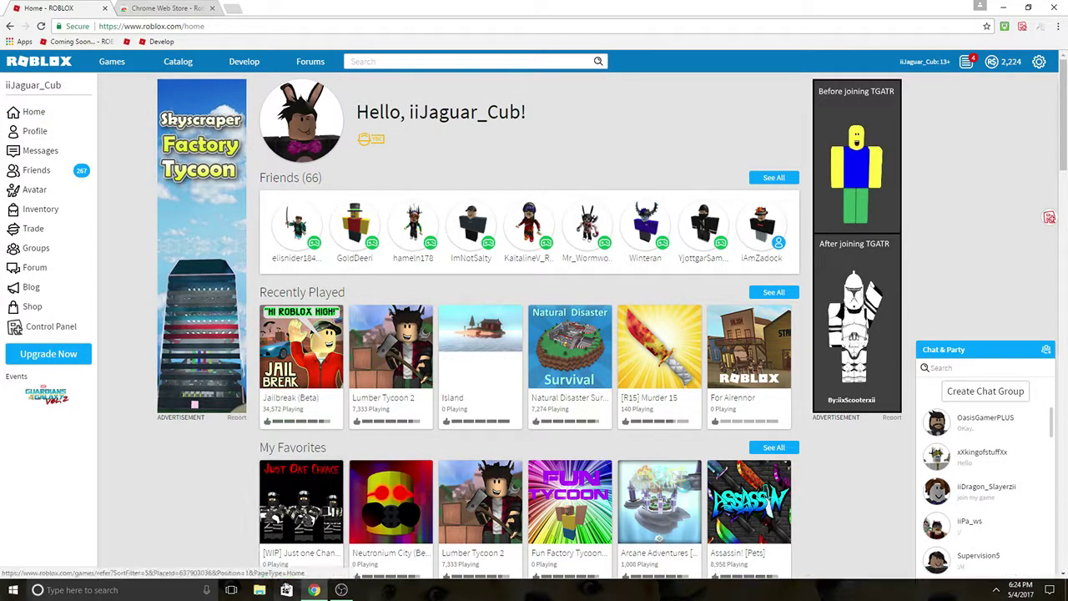
Step: Open the Roblox folder in Pictures with File Explorer and view the Untitled robot render
{"action": "left_click", "coordinate": [260, 590]}
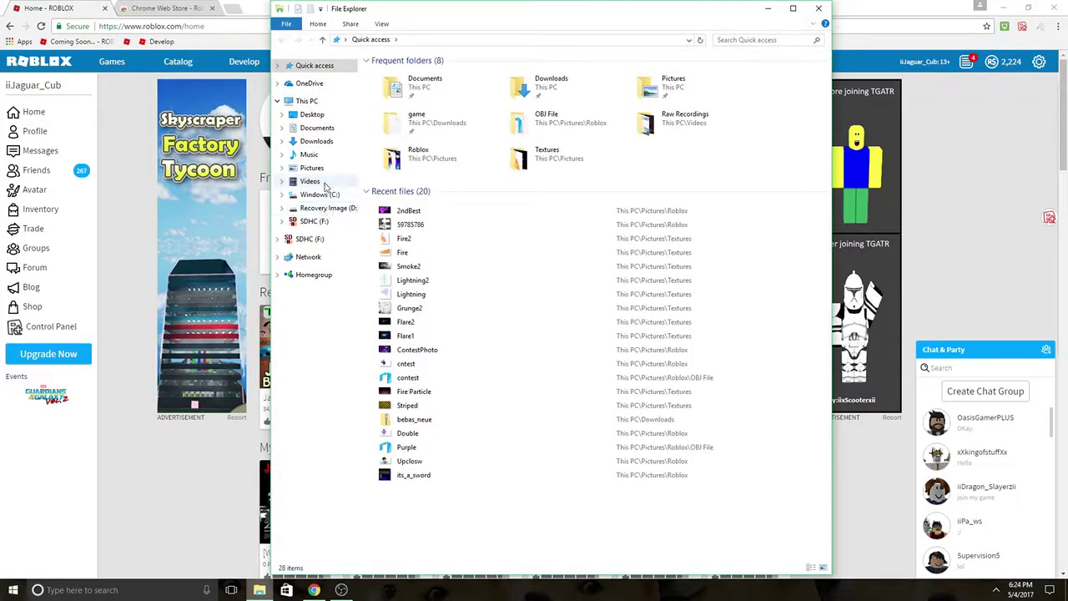
{"action": "left_click", "coordinate": [313, 168]}
{"action": "double_click", "coordinate": [542, 106]}
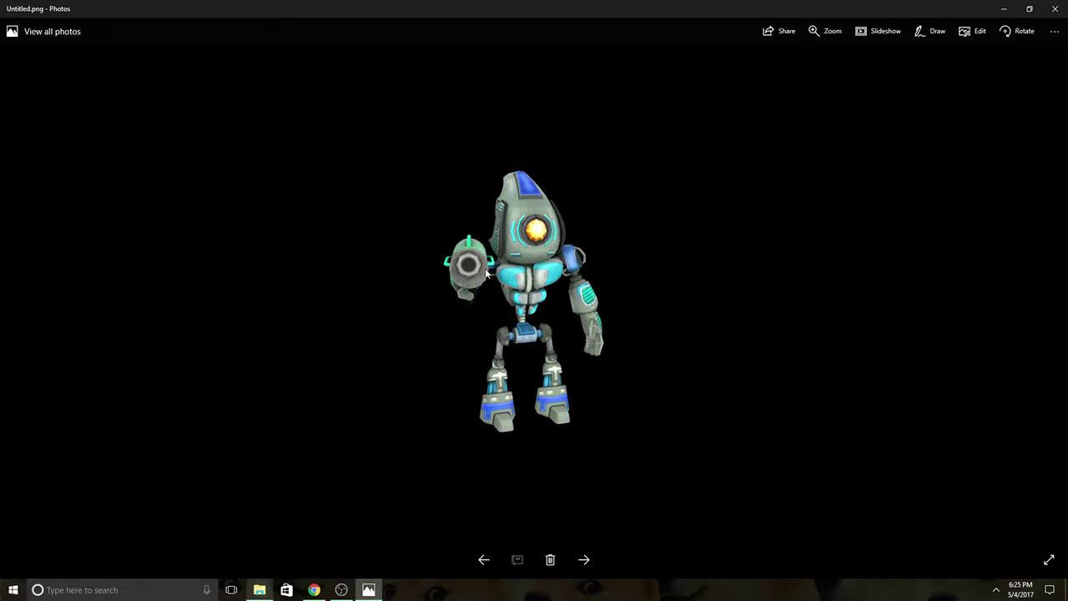
{"action": "double_click", "coordinate": [741, 9]}
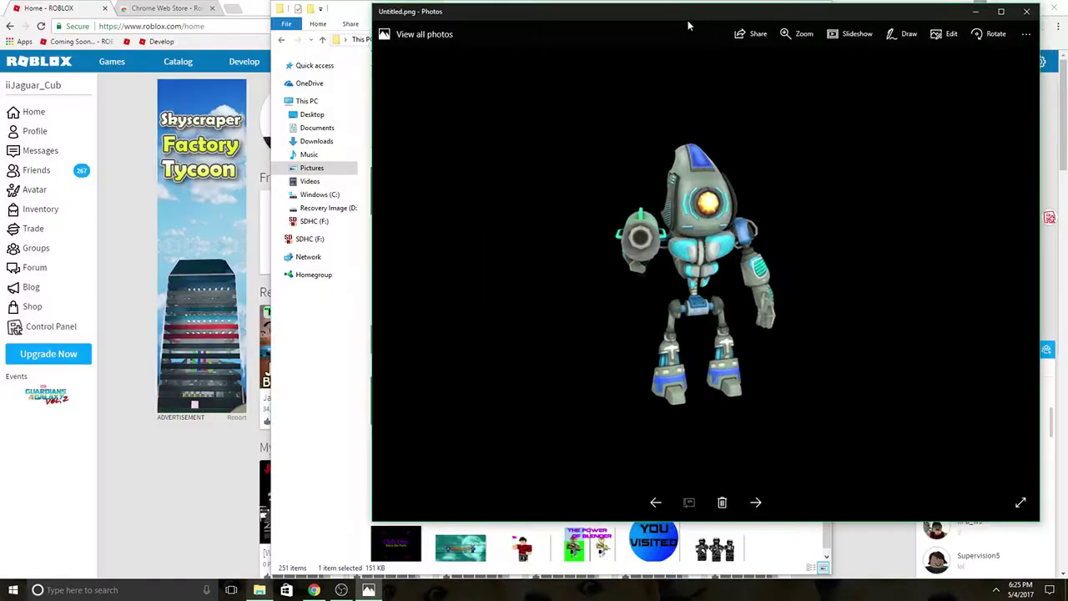
{"action": "left_click_drag", "start_coordinate": [676, 24], "coordinate": [312, 77]}
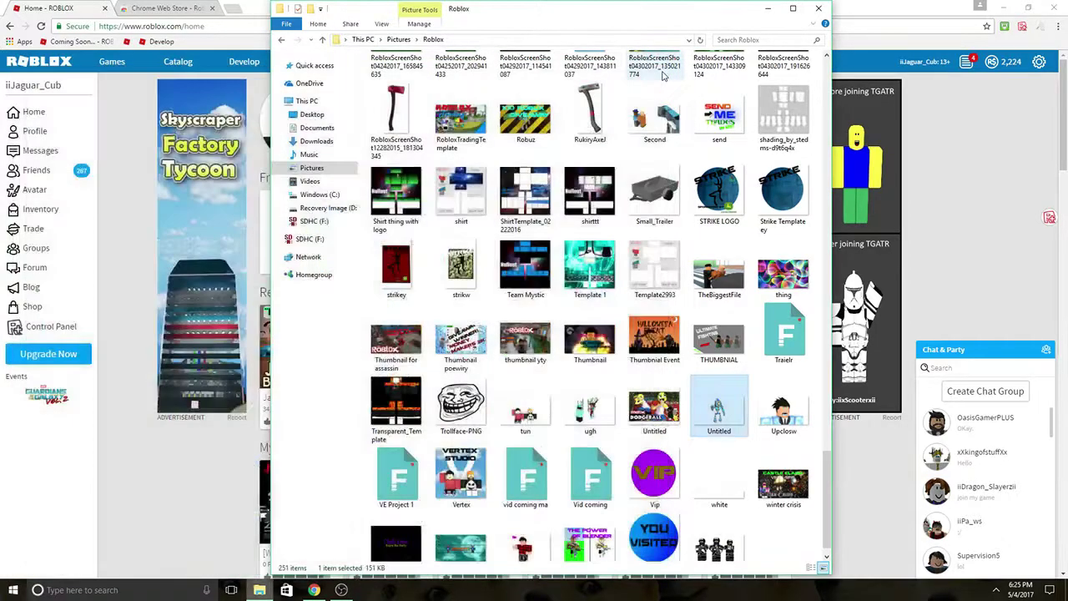
{"action": "left_click", "coordinate": [663, 66]}
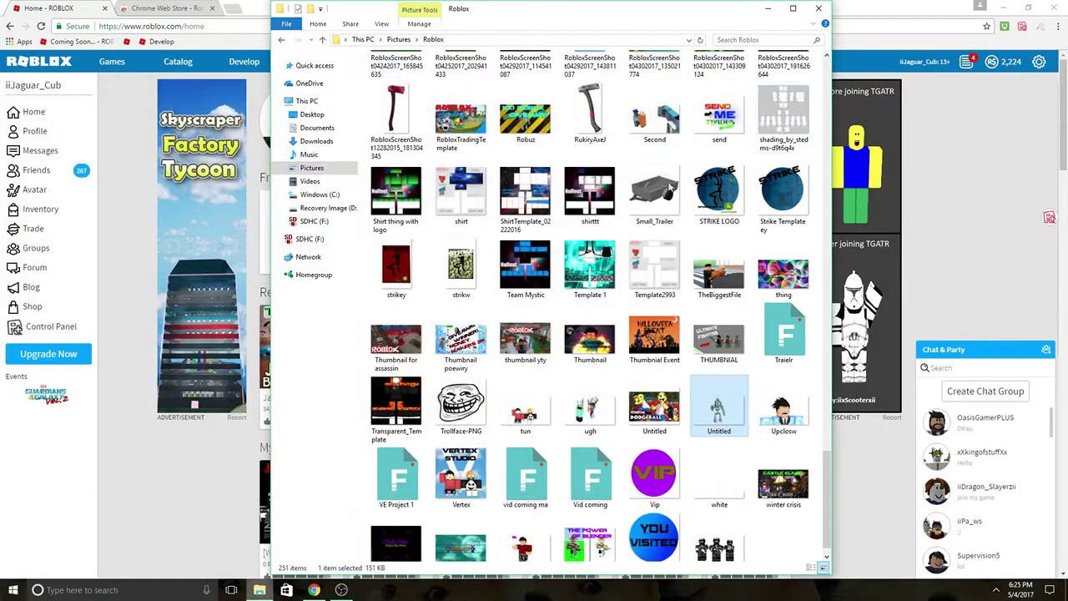
Step: View the ugh and tun character renders in the Roblox folder
{"action": "double_click", "coordinate": [590, 407]}
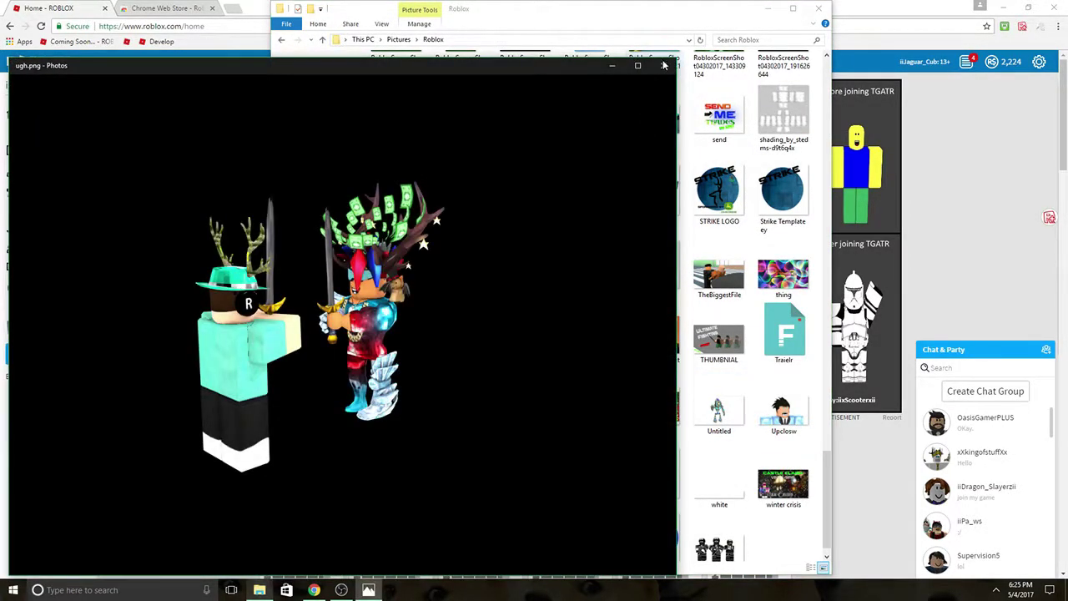
{"action": "left_click", "coordinate": [664, 65]}
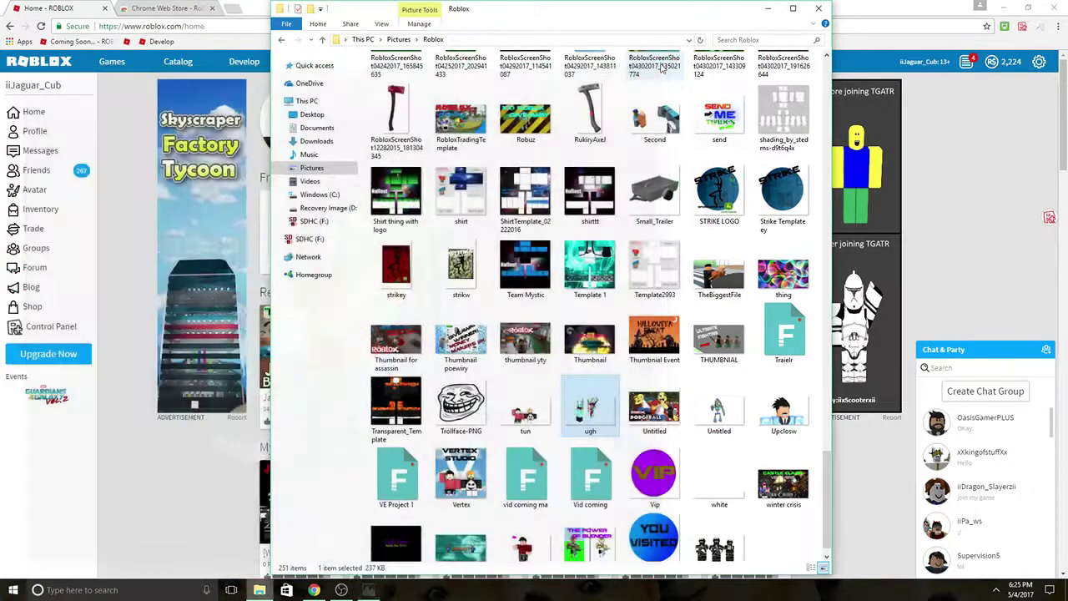
{"action": "left_click", "coordinate": [534, 397]}
{"action": "double_click", "coordinate": [534, 397]}
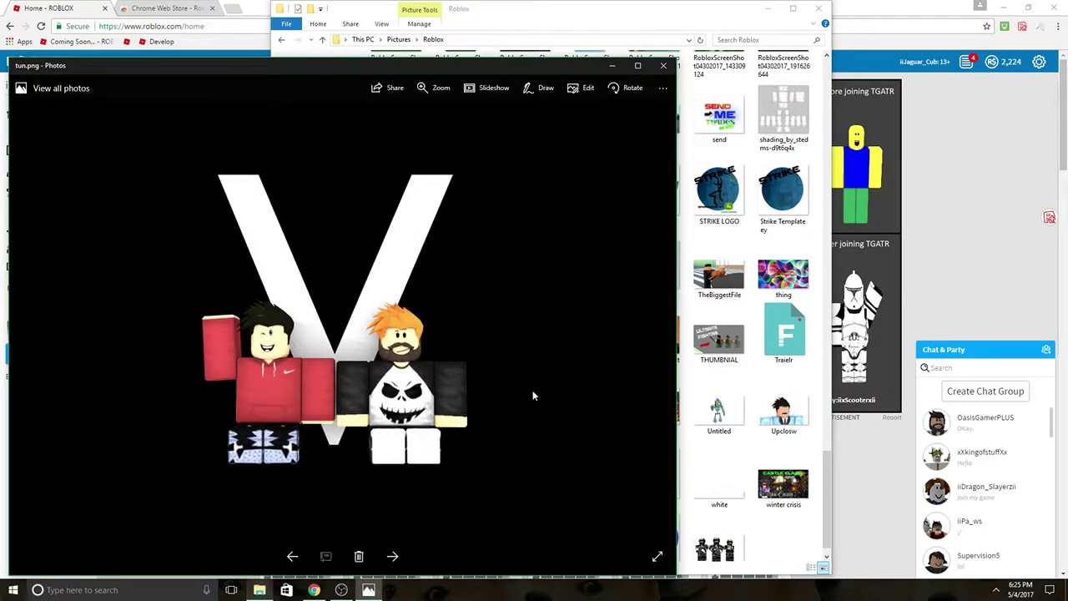
{"action": "left_click", "coordinate": [664, 66]}
Step: Browse the Roblox folder, view the Xsgamers character render, and close File Explorer
{"action": "scroll", "coordinate": [640, 153], "scroll_direction": "up", "scroll_amount": 10}
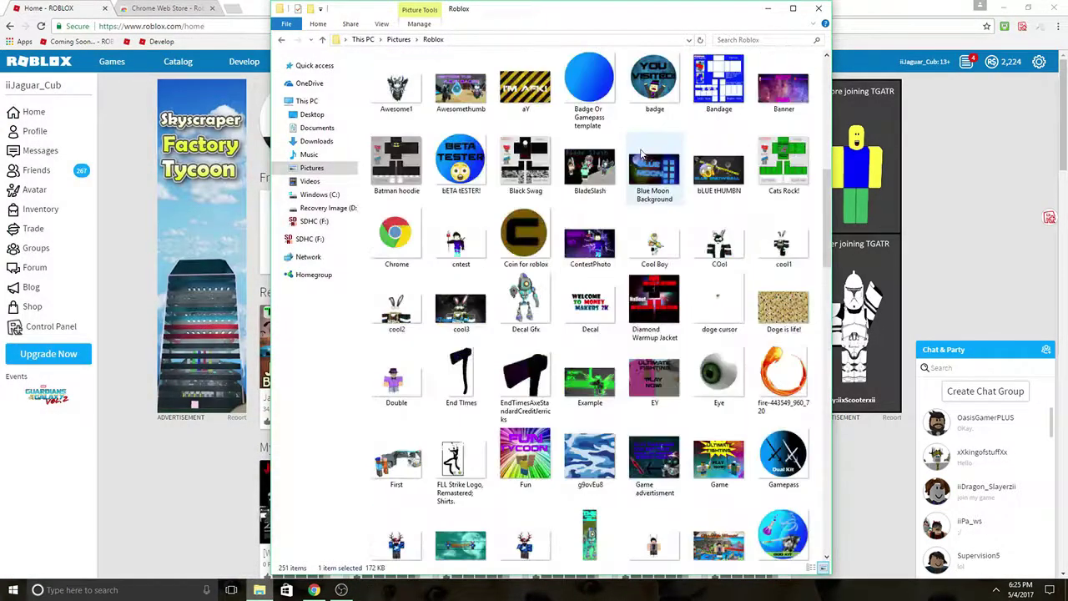
{"action": "scroll", "coordinate": [641, 153], "scroll_direction": "down", "scroll_amount": 10}
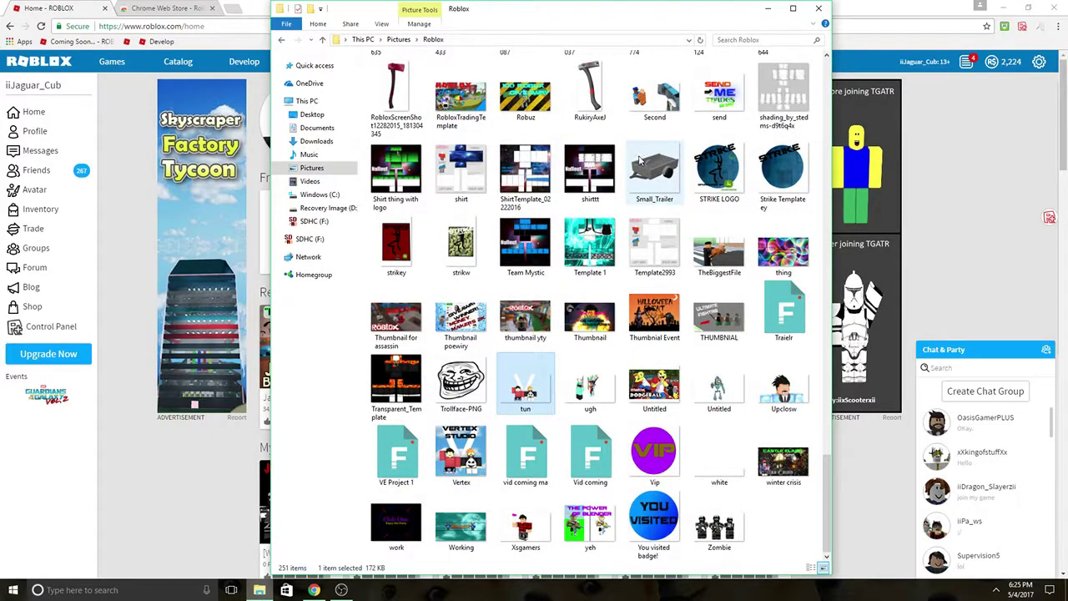
{"action": "double_click", "coordinate": [503, 524]}
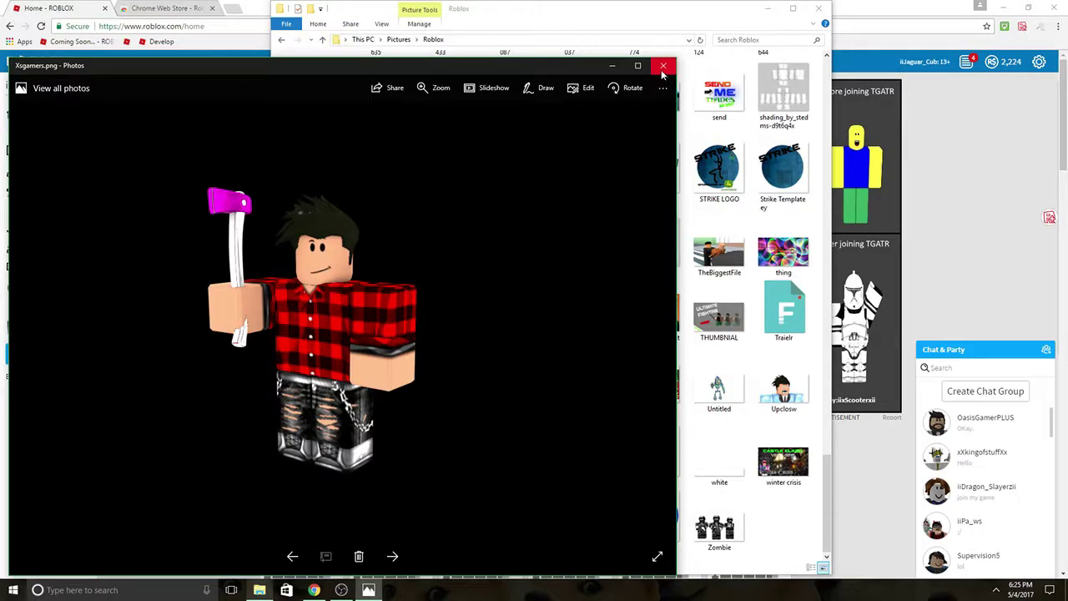
{"action": "left_click", "coordinate": [663, 71]}
{"action": "scroll", "coordinate": [665, 197], "scroll_direction": "up", "scroll_amount": 15}
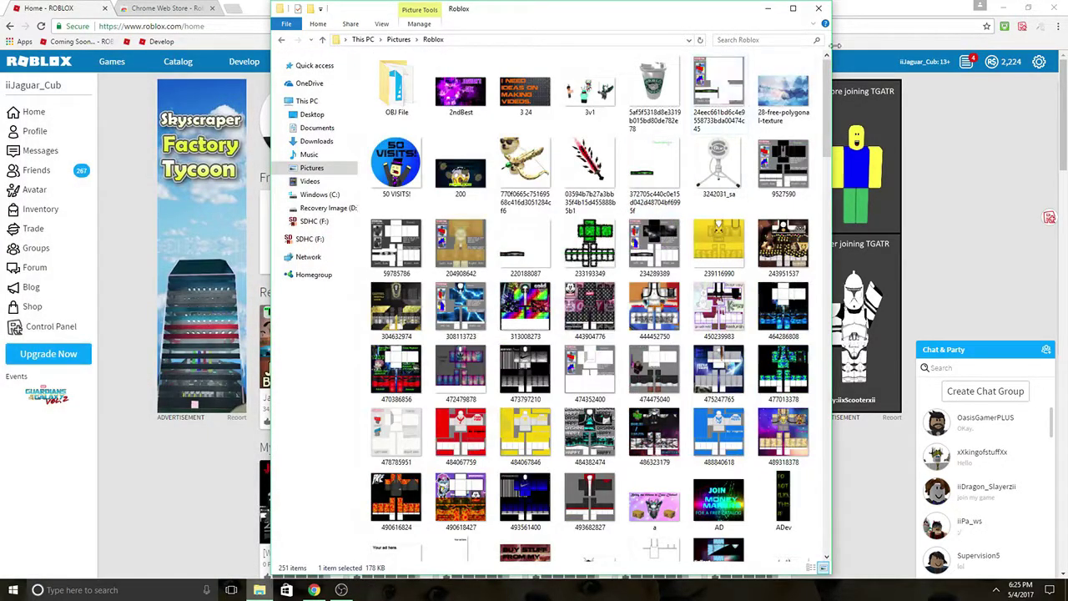
{"action": "left_click", "coordinate": [818, 9]}
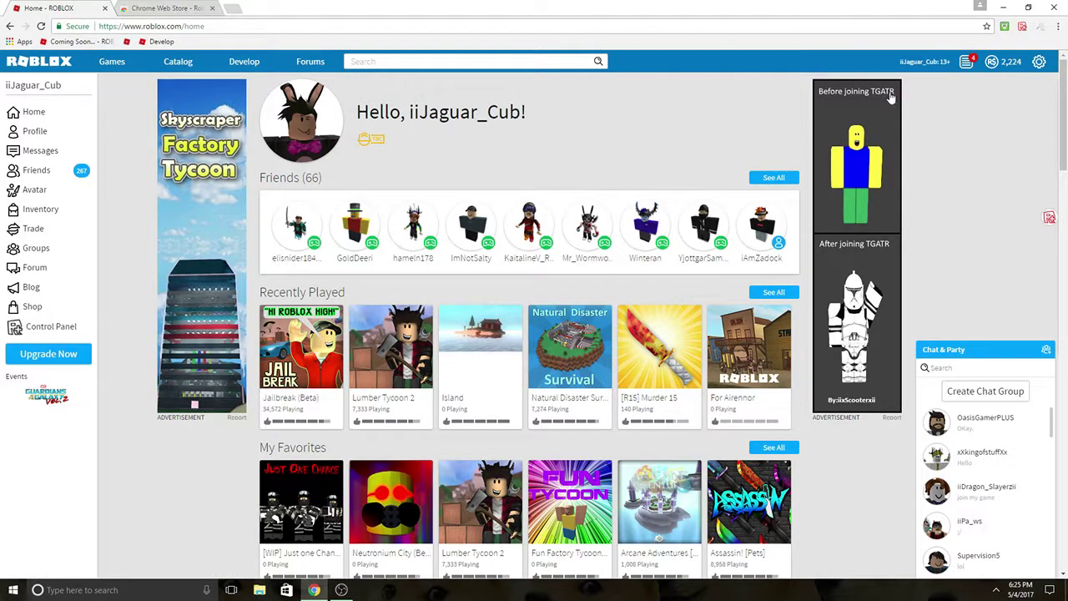
Step: Check the Roblox notifications and open the account's own profile page
{"action": "left_click", "coordinate": [966, 62]}
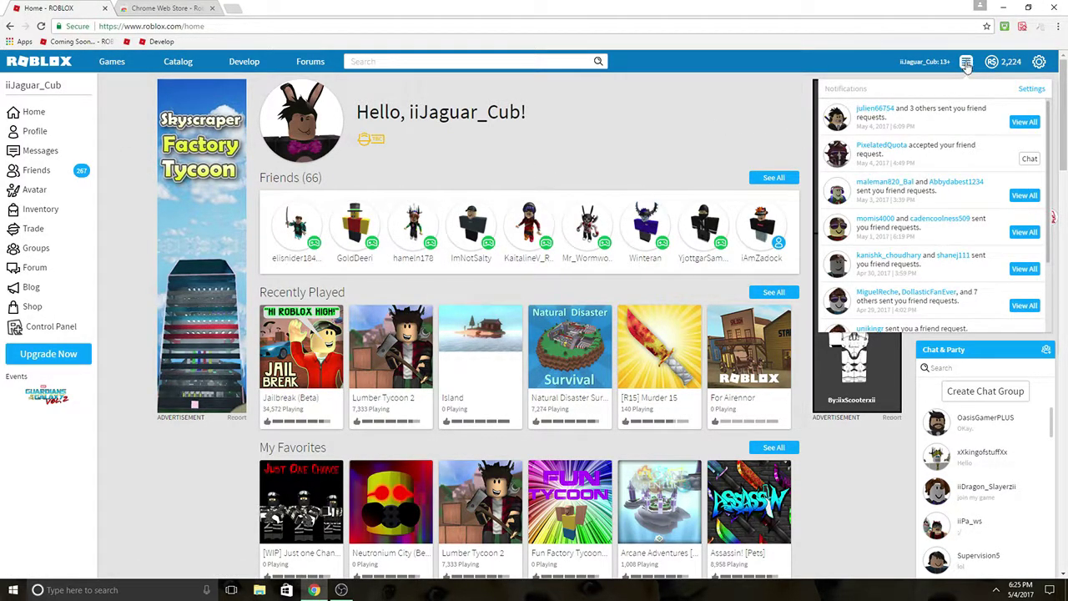
{"action": "left_click", "coordinate": [966, 65]}
{"action": "left_click", "coordinate": [72, 169]}
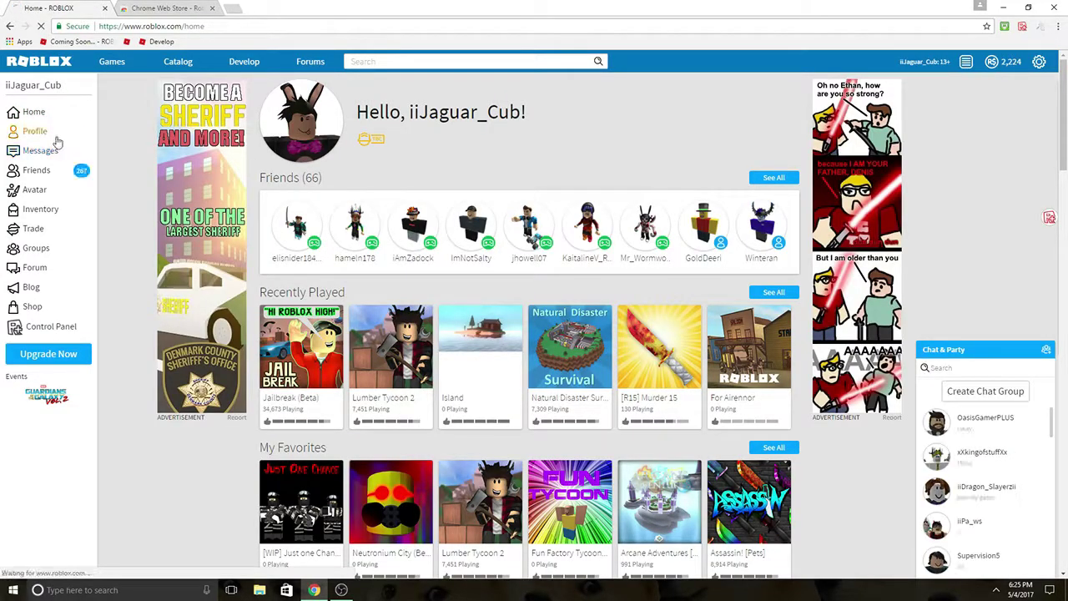
{"action": "left_click", "coordinate": [51, 148]}
{"action": "left_click", "coordinate": [55, 135]}
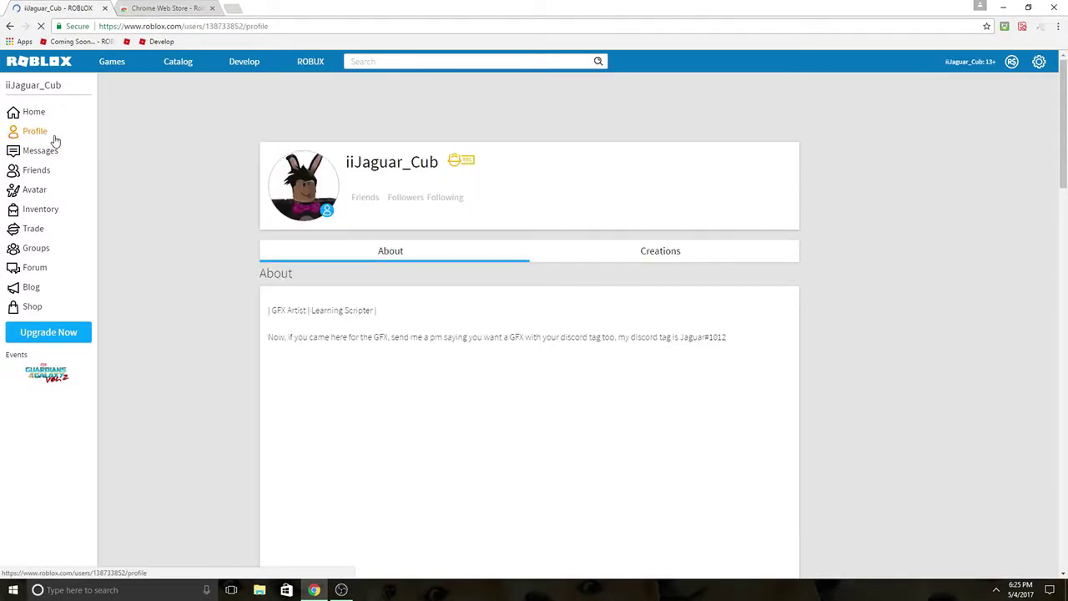
Step: Look over the profile's About section and the avatar's currently worn items
{"action": "scroll", "coordinate": [505, 202], "scroll_direction": "down", "scroll_amount": 3}
{"action": "scroll", "coordinate": [506, 202], "scroll_direction": "down", "scroll_amount": 3}
{"action": "scroll", "coordinate": [564, 236], "scroll_direction": "up", "scroll_amount": 9}
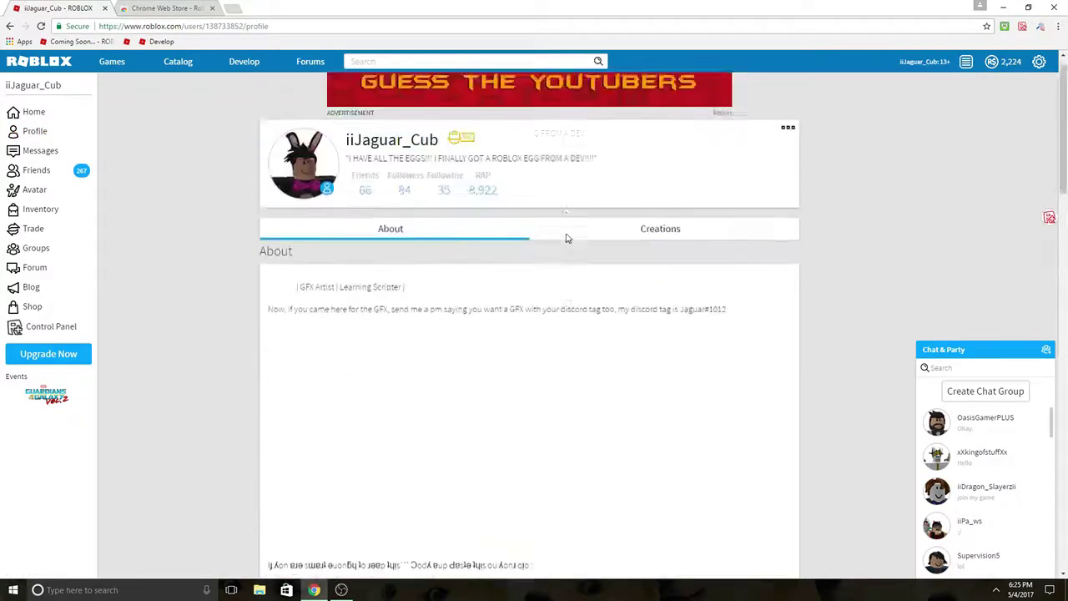
{"action": "scroll", "coordinate": [333, 328], "scroll_direction": "down", "scroll_amount": 4}
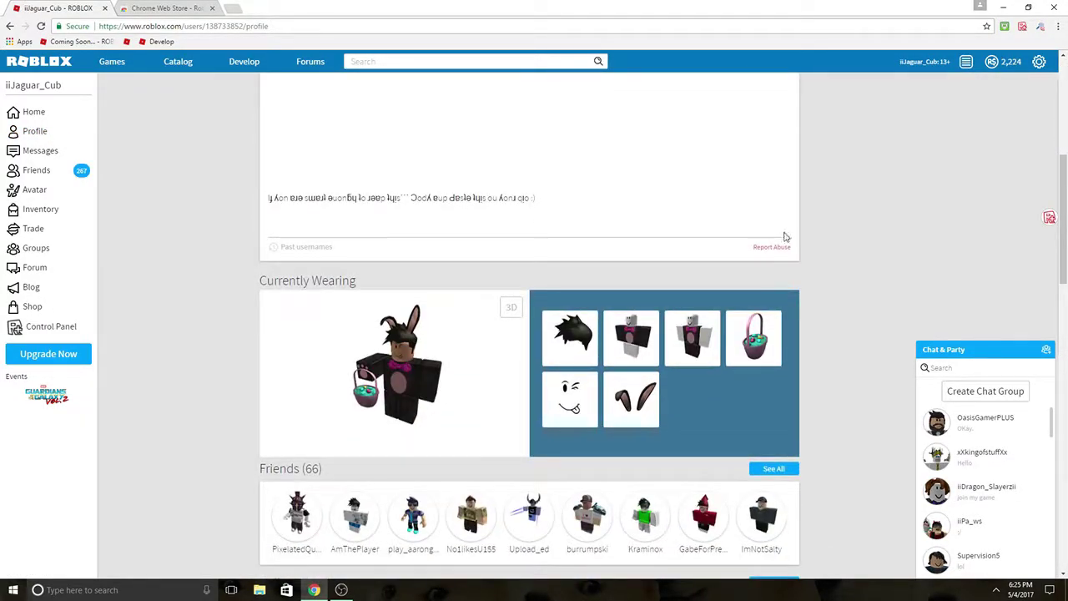
{"action": "scroll", "coordinate": [443, 258], "scroll_direction": "up", "scroll_amount": 4}
{"action": "left_click", "coordinate": [572, 252]}
{"action": "left_click", "coordinate": [420, 249]}
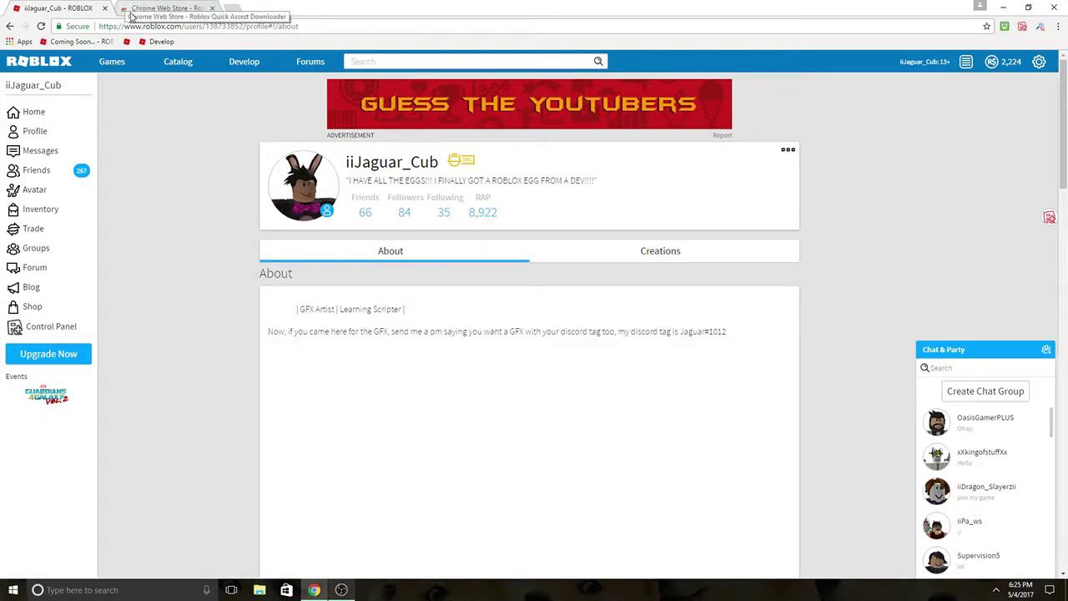
Step: View the Chrome Web Store results for the Roblox Quick Asset Downloader extension and return to the profile page
{"action": "left_click", "coordinate": [170, 7]}
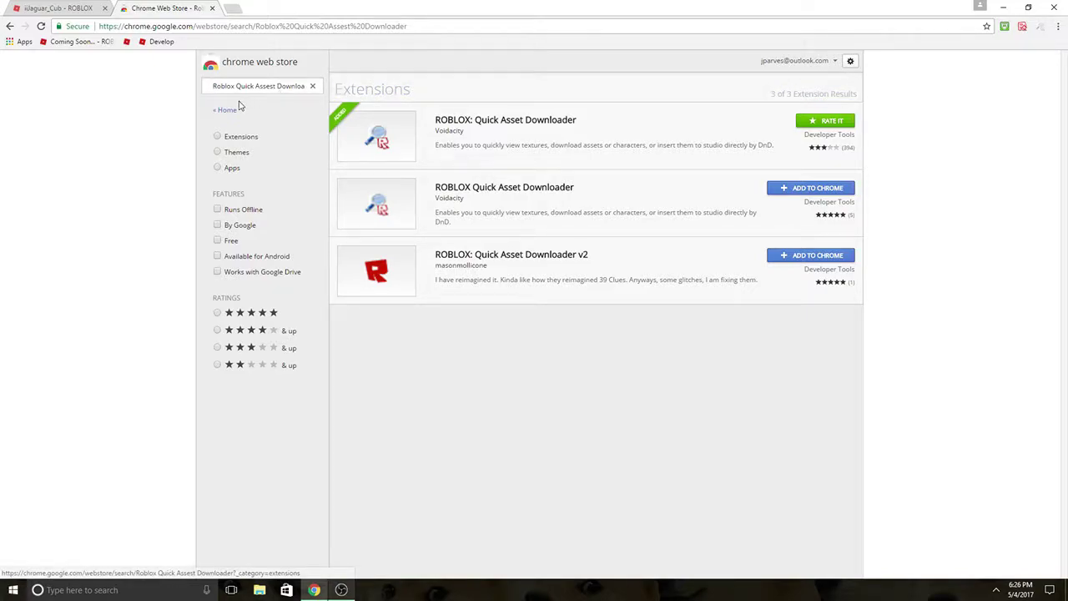
{"action": "left_click", "coordinate": [52, 7]}
{"action": "left_click", "coordinate": [143, 7]}
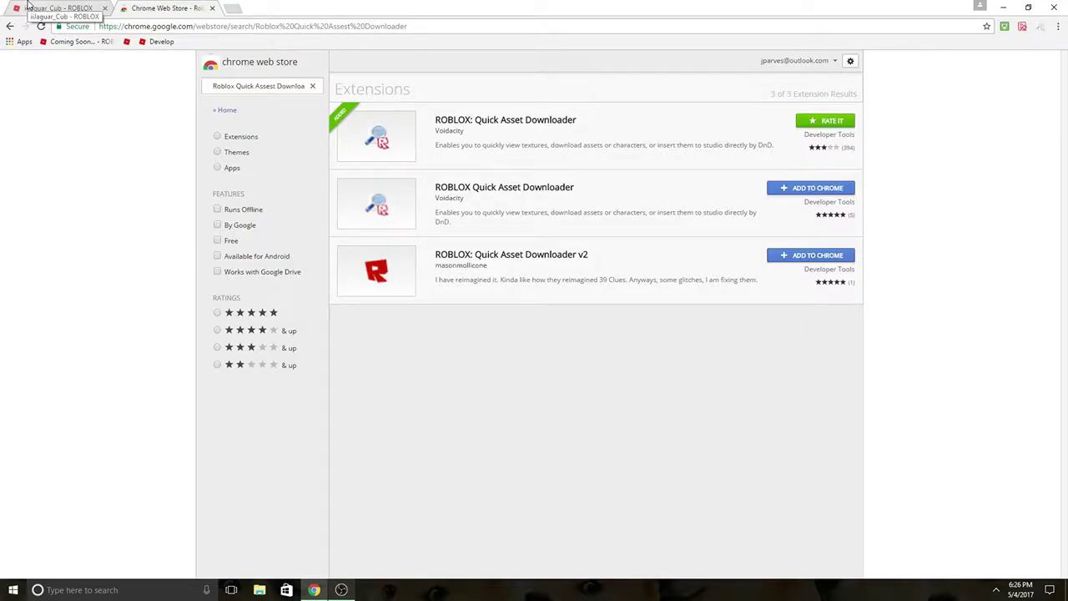
{"action": "left_click", "coordinate": [29, 5]}
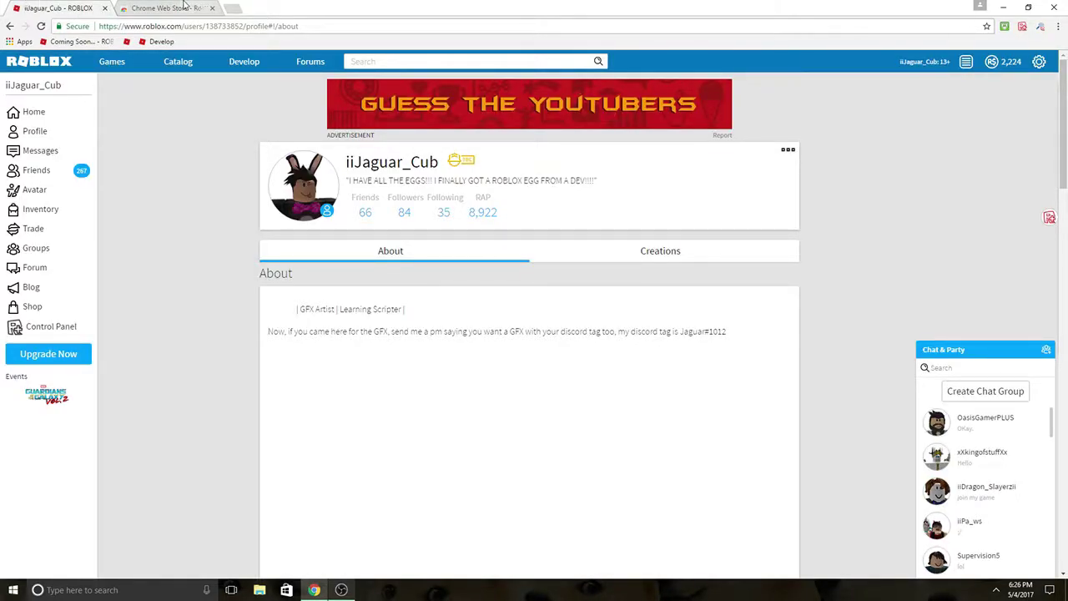
{"action": "left_click", "coordinate": [167, 7]}
{"action": "left_click", "coordinate": [60, 6]}
Step: Examine the profile's worn items, friends, collections, groups, favorite games, badges and statistics
{"action": "scroll", "coordinate": [224, 106], "scroll_direction": "down", "scroll_amount": 12}
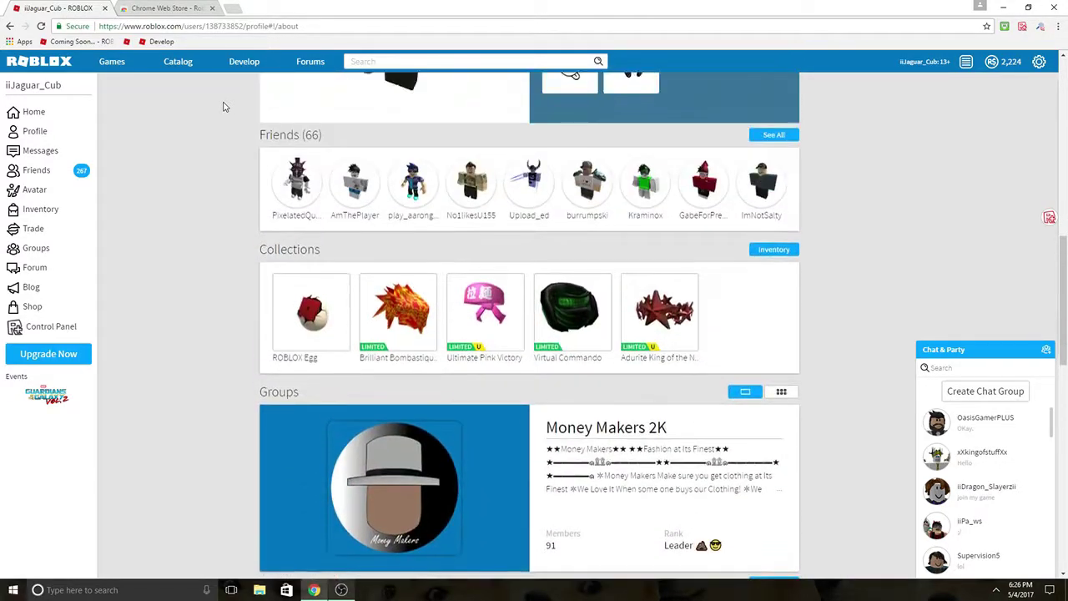
{"action": "scroll", "coordinate": [223, 107], "scroll_direction": "up", "scroll_amount": 7}
{"action": "scroll", "coordinate": [222, 106], "scroll_direction": "down", "scroll_amount": 13}
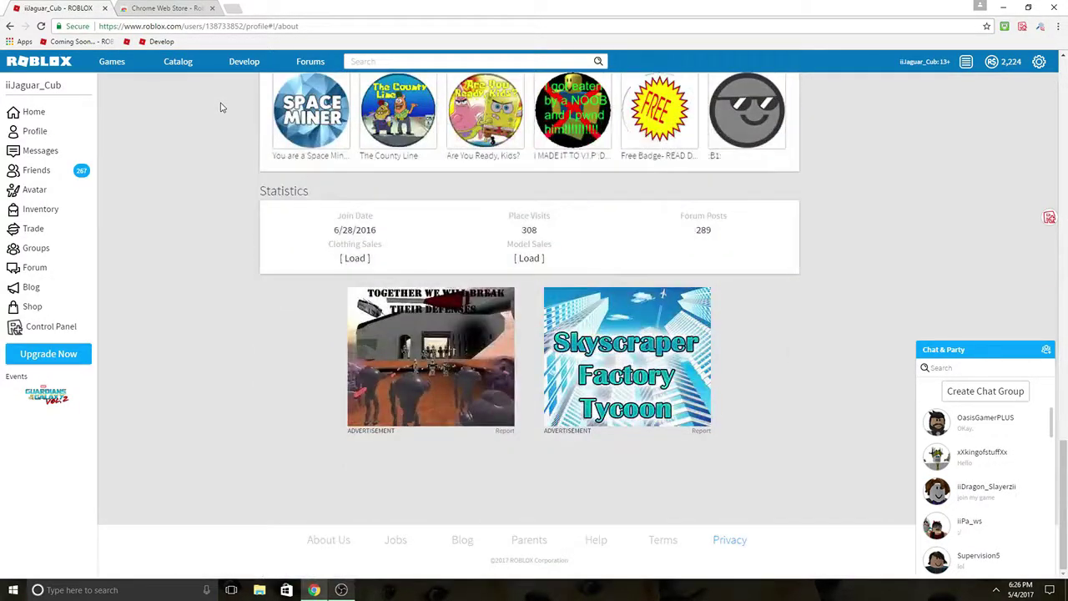
{"action": "scroll", "coordinate": [221, 107], "scroll_direction": "up", "scroll_amount": 9}
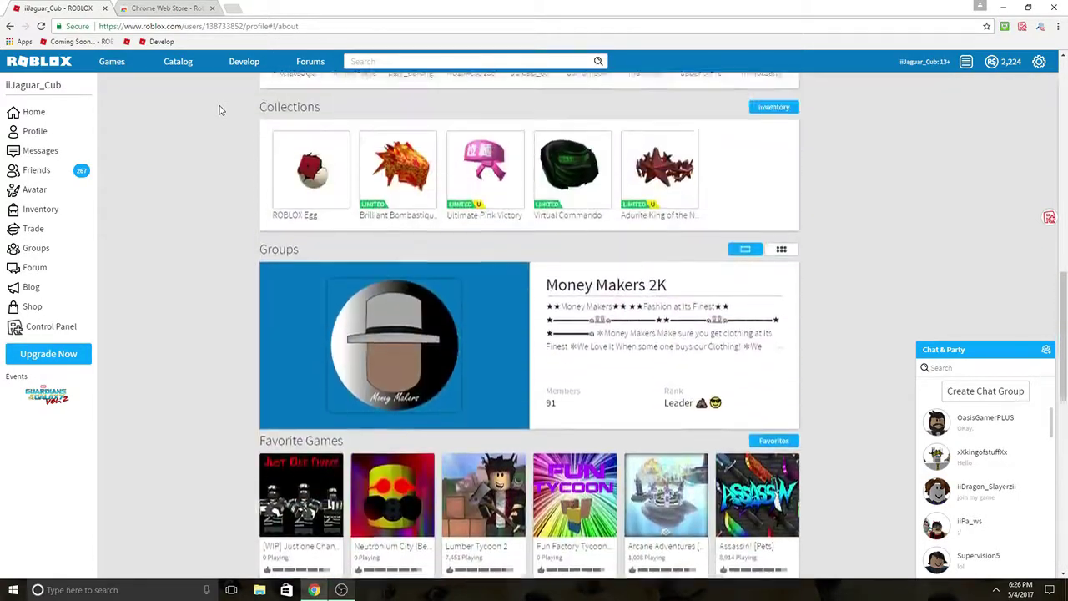
{"action": "scroll", "coordinate": [234, 120], "scroll_direction": "up", "scroll_amount": 4}
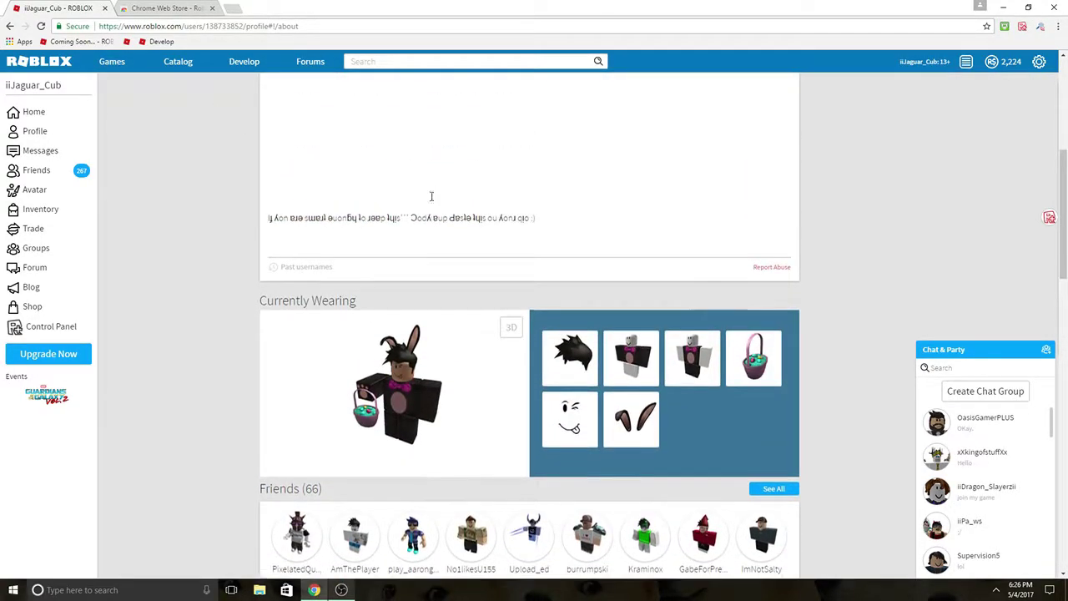
{"action": "scroll", "coordinate": [475, 259], "scroll_direction": "up", "scroll_amount": 3}
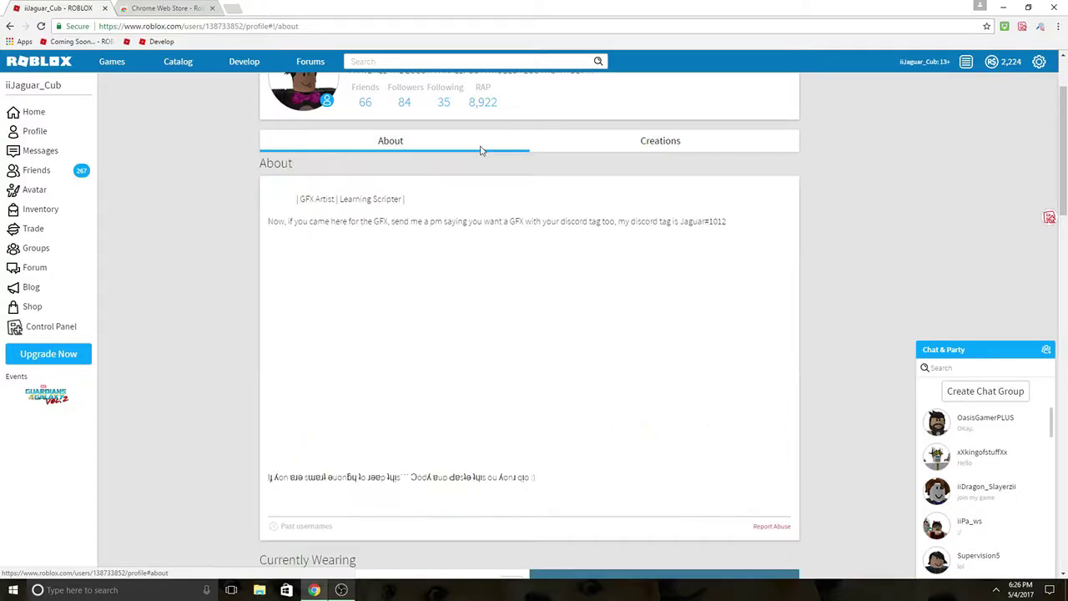
{"action": "scroll", "coordinate": [636, 185], "scroll_direction": "down", "scroll_amount": 12}
{"action": "scroll", "coordinate": [636, 185], "scroll_direction": "up", "scroll_amount": 10}
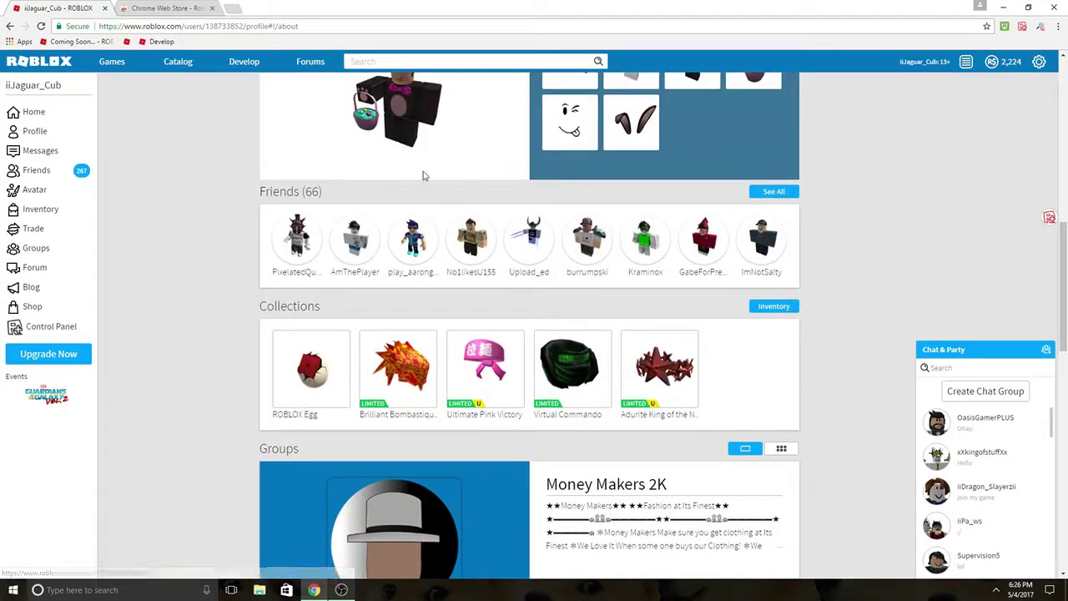
{"action": "scroll", "coordinate": [655, 143], "scroll_direction": "up", "scroll_amount": 2}
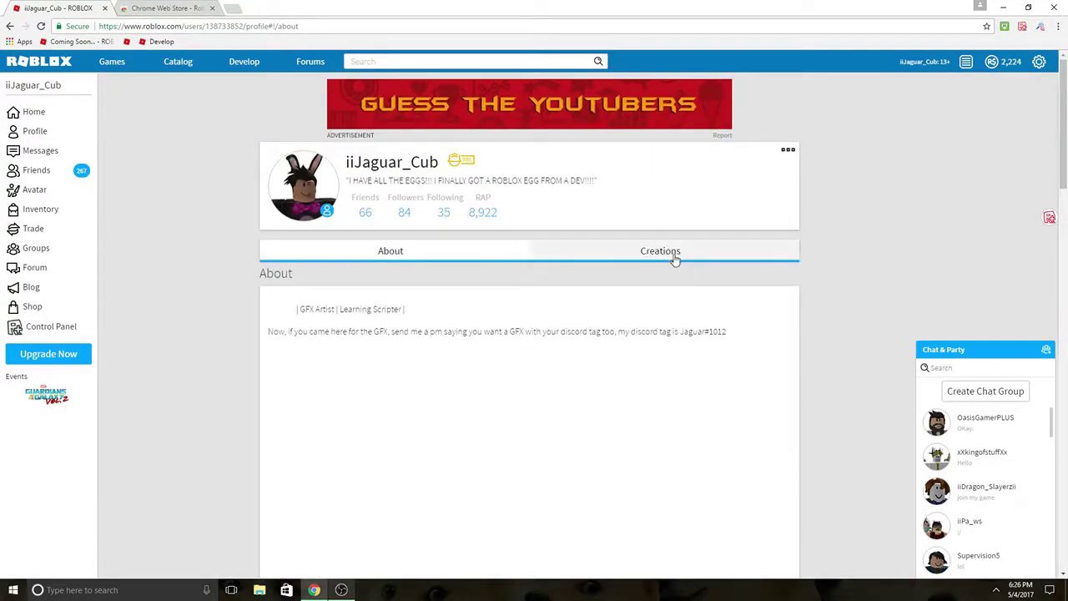
Step: View the profile's Creations, then return to About and review the worn items, collections and groups
{"action": "left_click", "coordinate": [674, 255]}
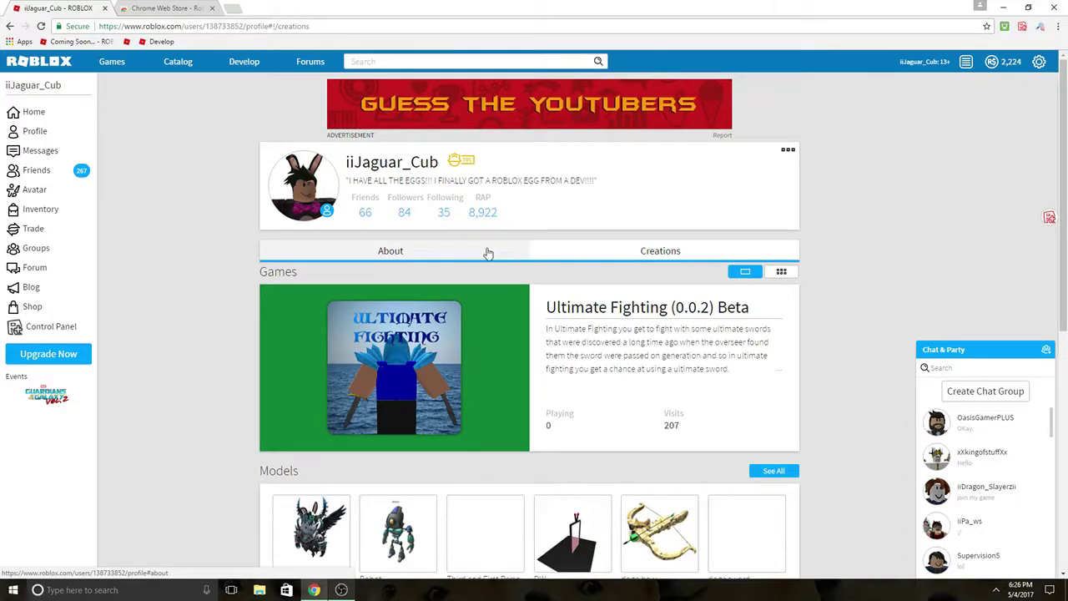
{"action": "left_click", "coordinate": [488, 252]}
{"action": "scroll", "coordinate": [487, 252], "scroll_direction": "down", "scroll_amount": 6}
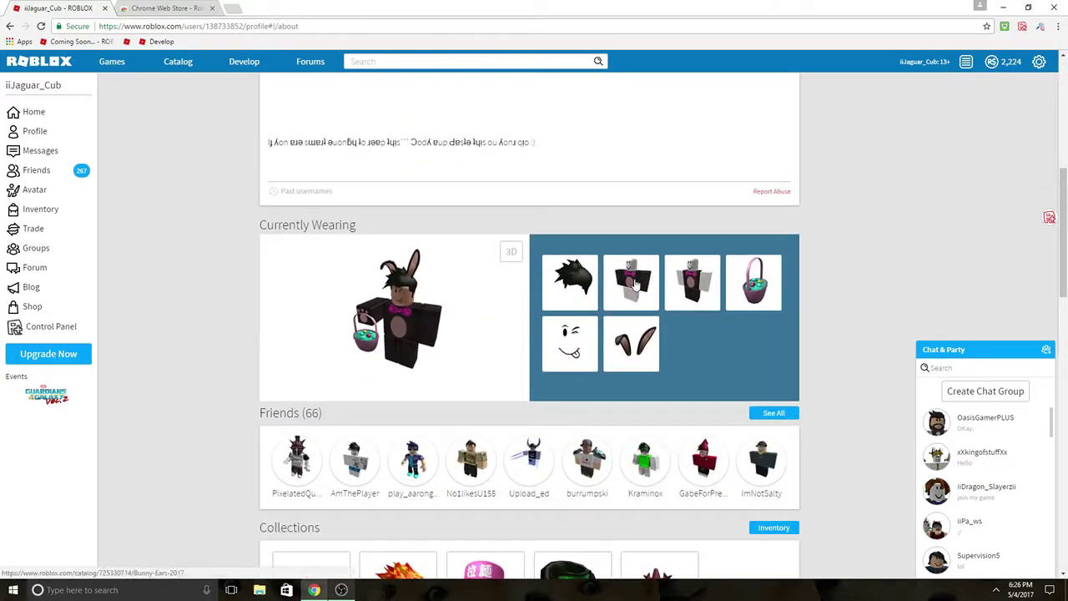
{"action": "scroll", "coordinate": [633, 280], "scroll_direction": "down", "scroll_amount": 3}
{"action": "scroll", "coordinate": [625, 276], "scroll_direction": "down", "scroll_amount": 5}
{"action": "scroll", "coordinate": [620, 277], "scroll_direction": "up", "scroll_amount": 4}
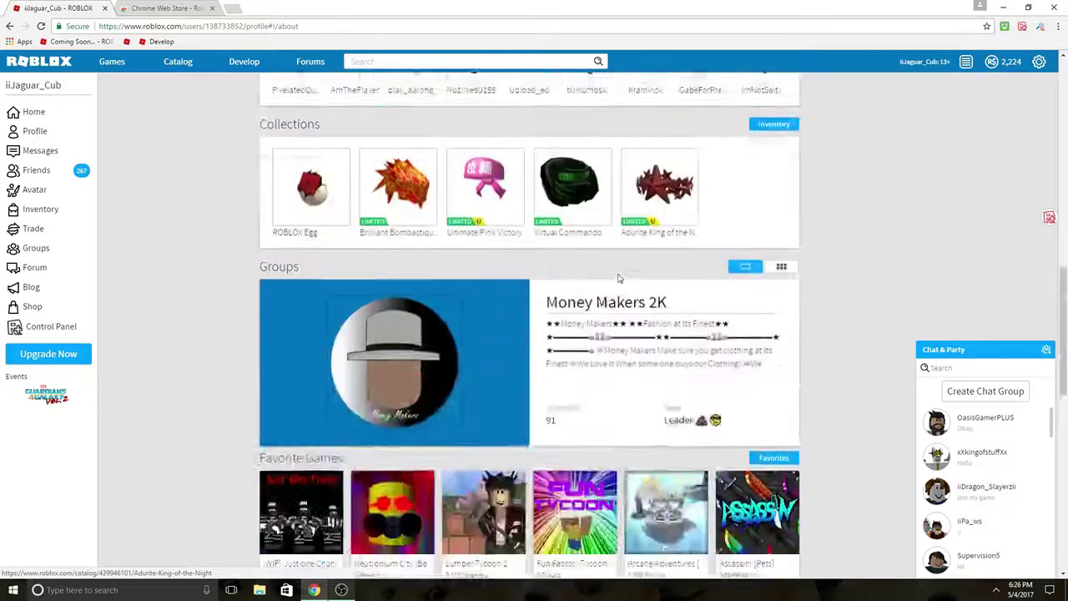
{"action": "scroll", "coordinate": [618, 278], "scroll_direction": "up", "scroll_amount": 10}
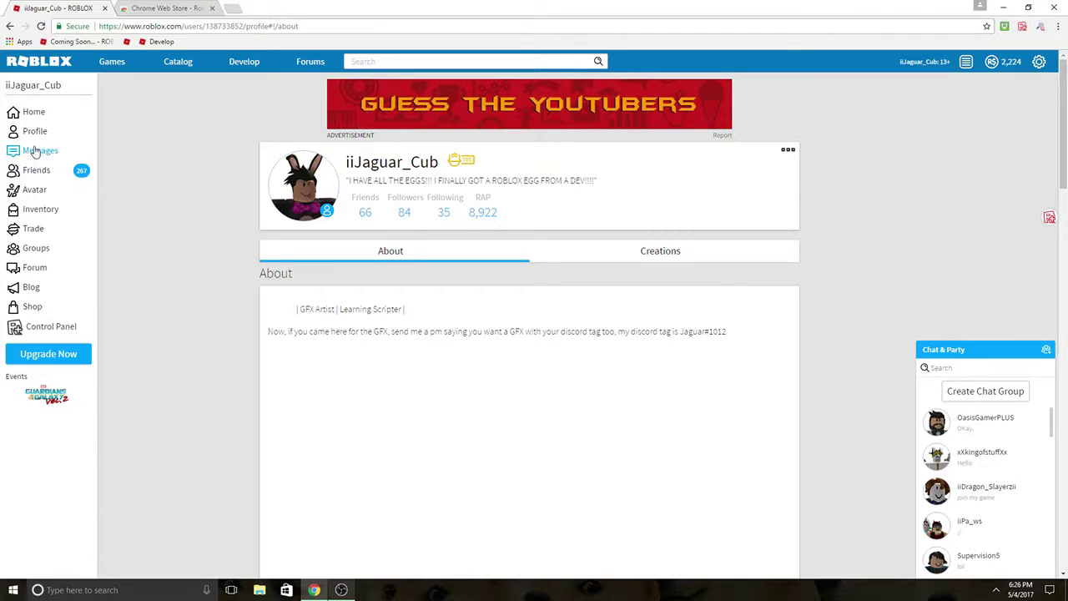
Step: Download the profile's character as an .rbxl file with the ROBLOX: Quick Asset Downloader extension
{"action": "left_click", "coordinate": [1040, 29]}
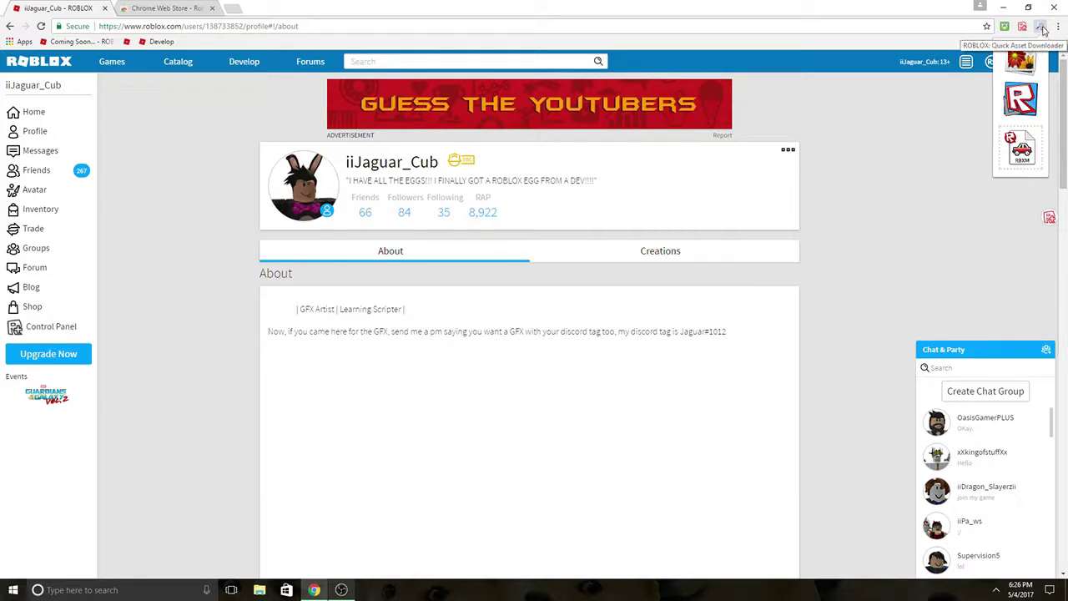
{"action": "left_click", "coordinate": [1023, 100]}
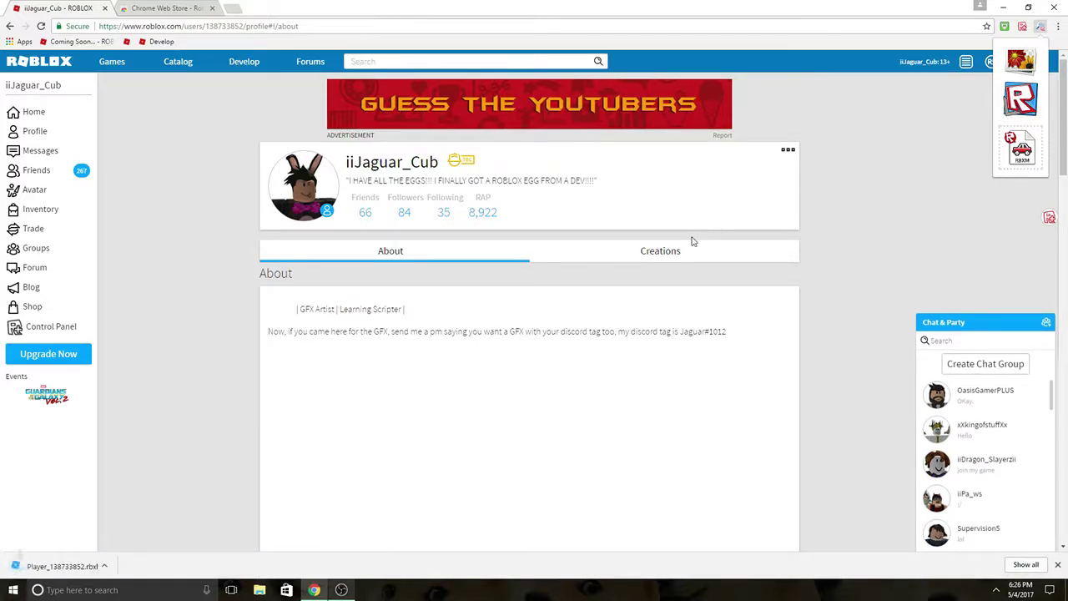
Step: Open the downloaded character .rbxl file in Roblox Studio and bring the character's body into view
{"action": "left_click", "coordinate": [87, 566]}
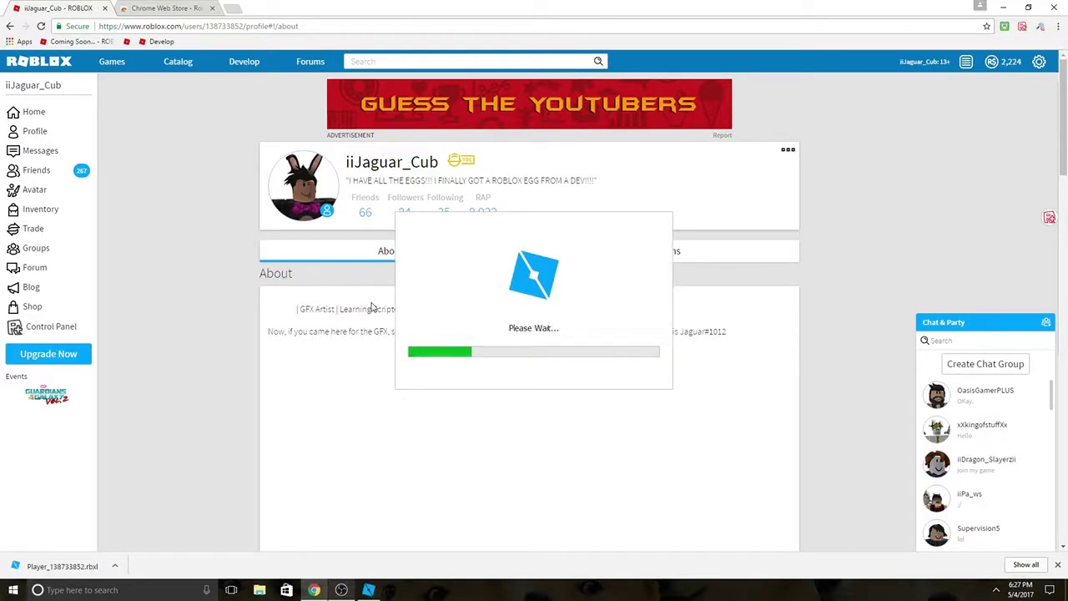
{"action": "mouse_move", "coordinate": [340, 589]}
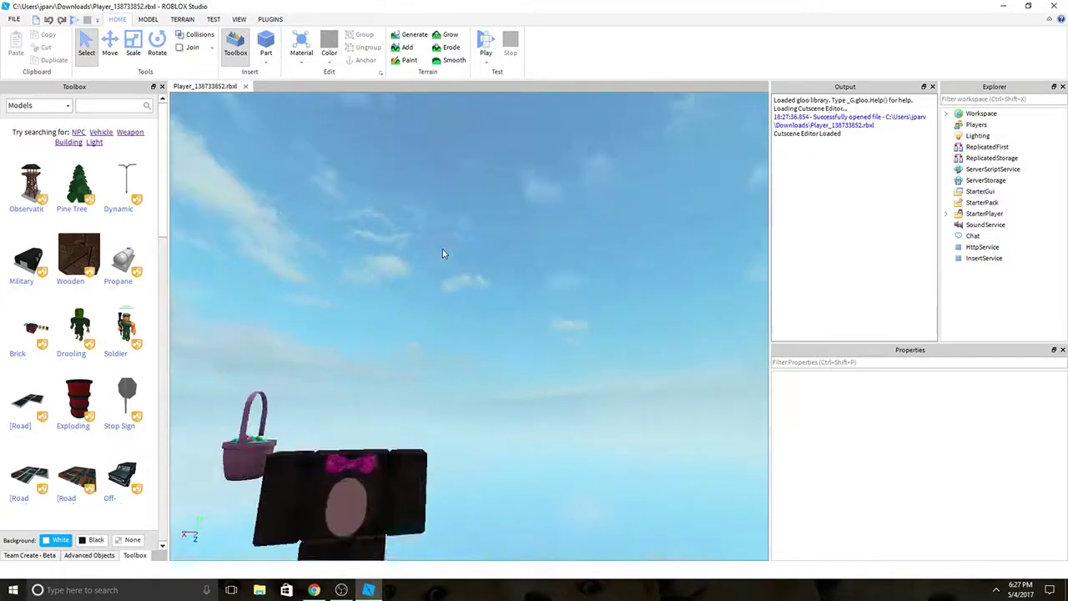
{"action": "right_click_drag", "start_coordinate": [444, 254], "coordinate": [442, 249]}
{"action": "key", "text": "s"}
{"action": "key", "text": "d"}
{"action": "key", "text": "w"}
{"action": "key", "text": "w"}
{"action": "key", "text": "s"}
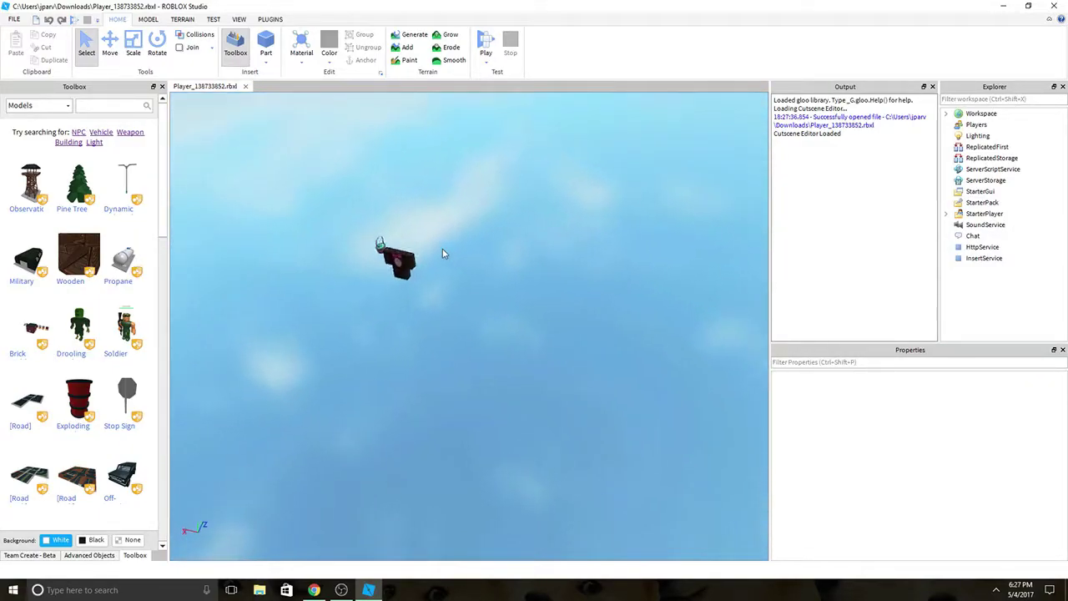
Step: Inspect the headless character up close and expand its Player model in the Explorer to list its parts
{"action": "left_click", "coordinate": [442, 253]}
{"action": "scroll", "coordinate": [444, 253], "scroll_direction": "down", "scroll_amount": 3}
{"action": "left_click", "coordinate": [350, 310]}
{"action": "scroll", "coordinate": [351, 309], "scroll_direction": "up", "scroll_amount": 8}
{"action": "right_click_drag", "start_coordinate": [434, 254], "coordinate": [1067, 264]}
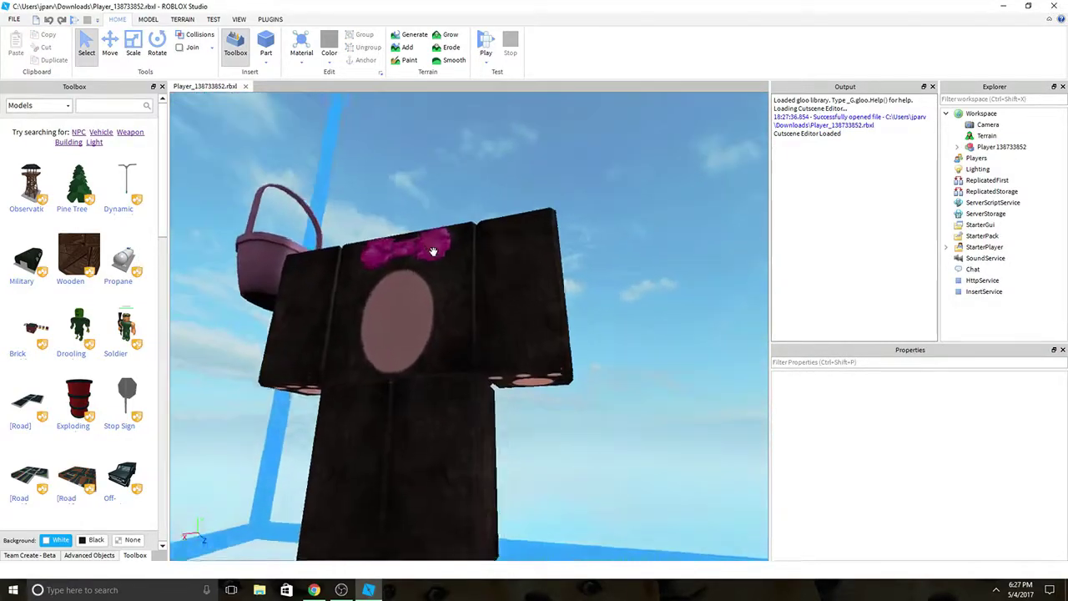
{"action": "scroll", "coordinate": [431, 251], "scroll_direction": "up", "scroll_amount": 4}
{"action": "scroll", "coordinate": [431, 251], "scroll_direction": "down", "scroll_amount": 6}
{"action": "scroll", "coordinate": [432, 251], "scroll_direction": "up", "scroll_amount": 2}
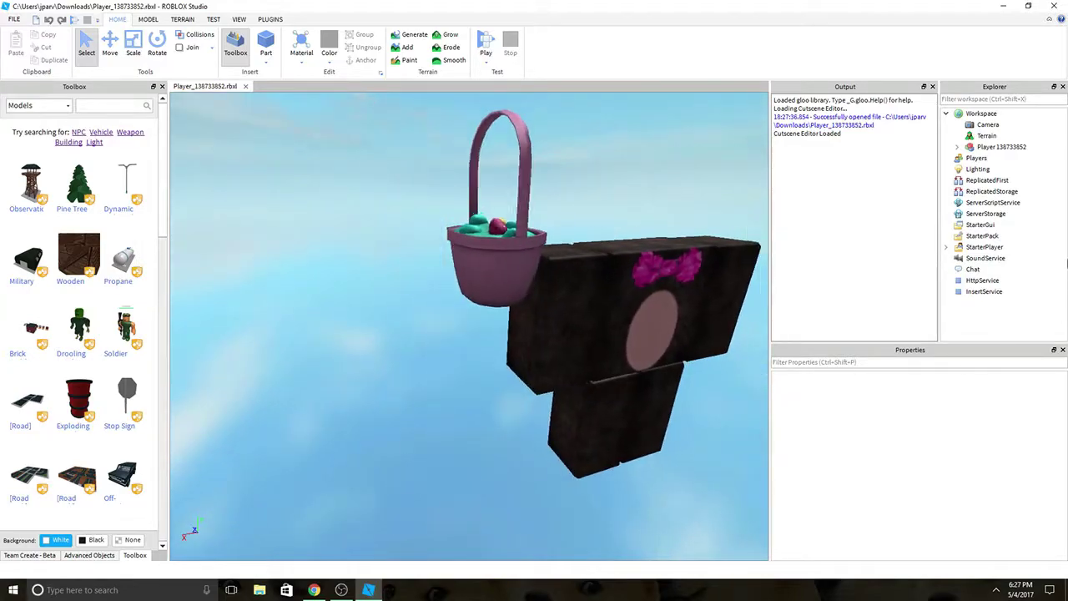
{"action": "key", "text": "s"}
{"action": "left_click", "coordinate": [957, 148]}
Step: Examine the headless body, bow tie and floating basket from several sides and distances
{"action": "right_click_drag", "start_coordinate": [494, 160], "coordinate": [498, 162]}
{"action": "key", "text": "w"}
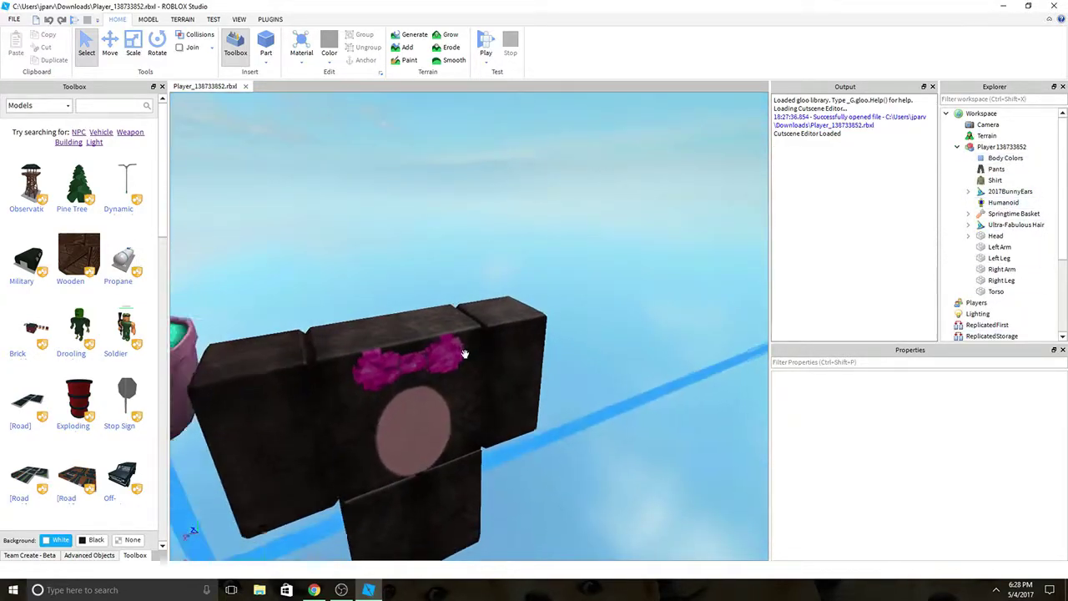
{"action": "scroll", "coordinate": [465, 343], "scroll_direction": "down", "scroll_amount": 5}
{"action": "scroll", "coordinate": [492, 329], "scroll_direction": "up", "scroll_amount": 2}
{"action": "left_click_drag", "start_coordinate": [412, 320], "coordinate": [532, 408]}
{"action": "scroll", "coordinate": [491, 363], "scroll_direction": "up", "scroll_amount": 2}
{"action": "scroll", "coordinate": [532, 408], "scroll_direction": "down", "scroll_amount": 5}
{"action": "key", "text": "w"}
{"action": "key", "text": "s"}
{"action": "key", "text": "a"}
{"action": "right_click_drag", "start_coordinate": [232, 204], "coordinate": [233, 205]}
{"action": "key", "text": "w"}
{"action": "key", "text": "d"}
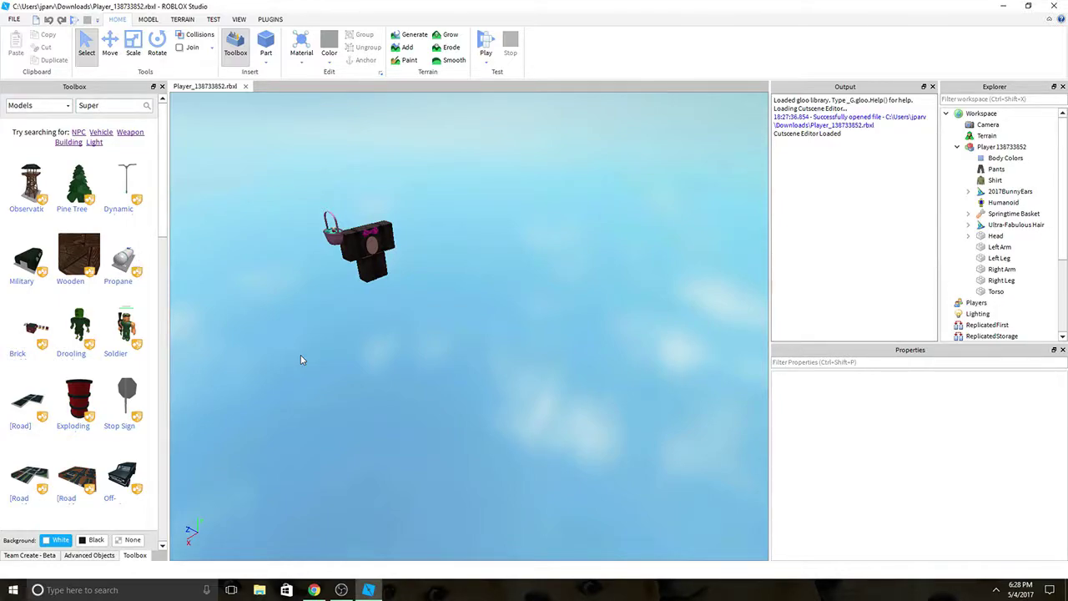
Step: Search the Toolbox models for "Superhero package" and insert a Superhero model into the scene
{"action": "type", "text": "ckage"}
{"action": "key", "text": "Return"}
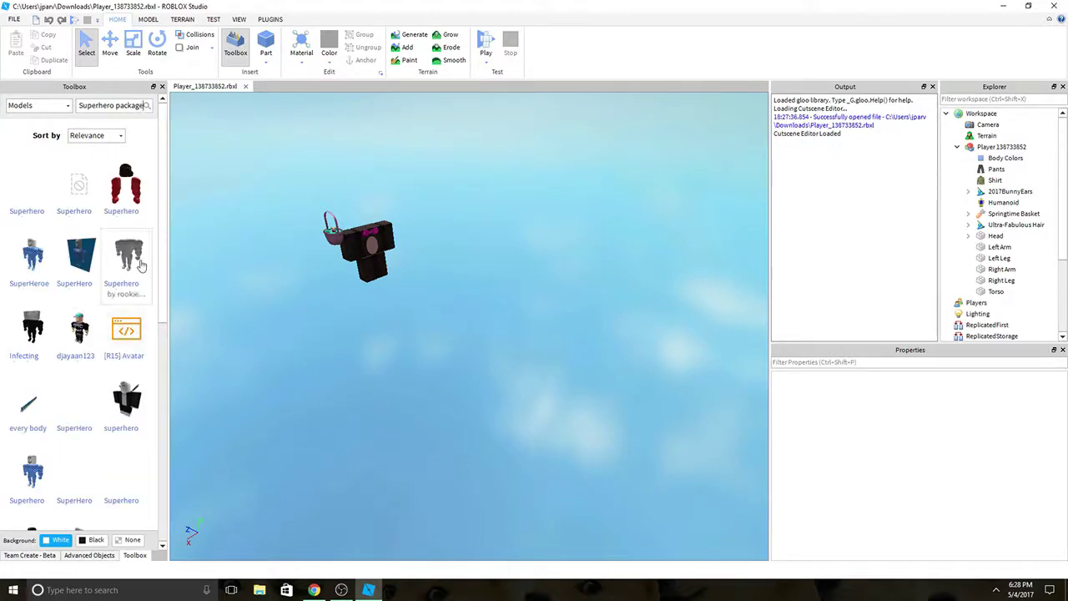
{"action": "scroll", "coordinate": [140, 265], "scroll_direction": "down", "scroll_amount": 2}
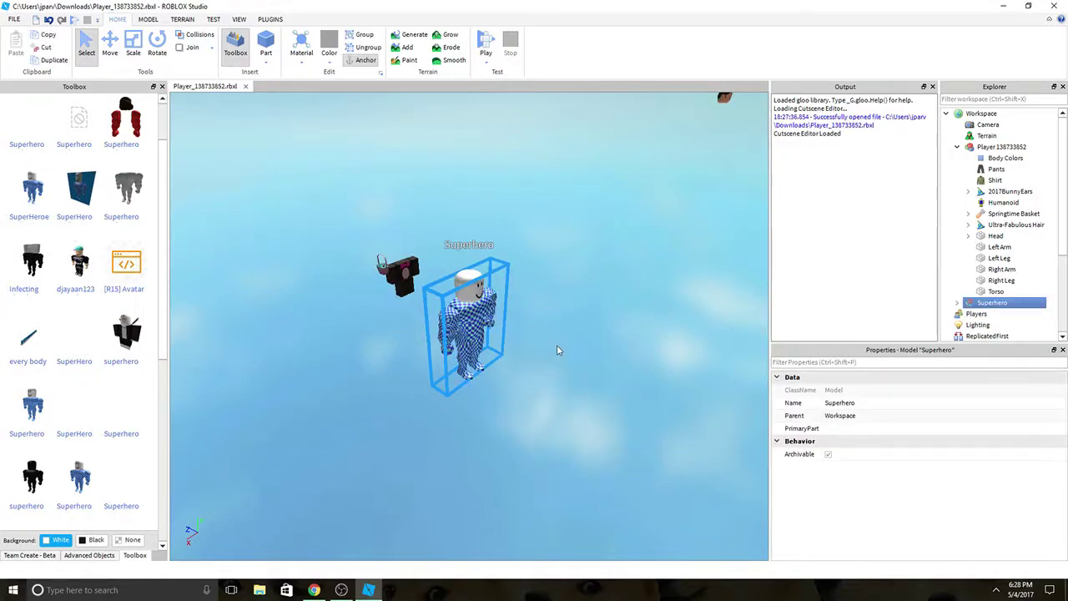
{"action": "right_click_drag", "start_coordinate": [557, 350], "coordinate": [501, 346]}
Step: Cut the Superhero Left Arm, Left Leg, Right Arm, Right Leg and Torso meshes out of the Superhero model
{"action": "left_click", "coordinate": [958, 304]}
{"action": "scroll", "coordinate": [960, 310], "scroll_direction": "down", "scroll_amount": 5}
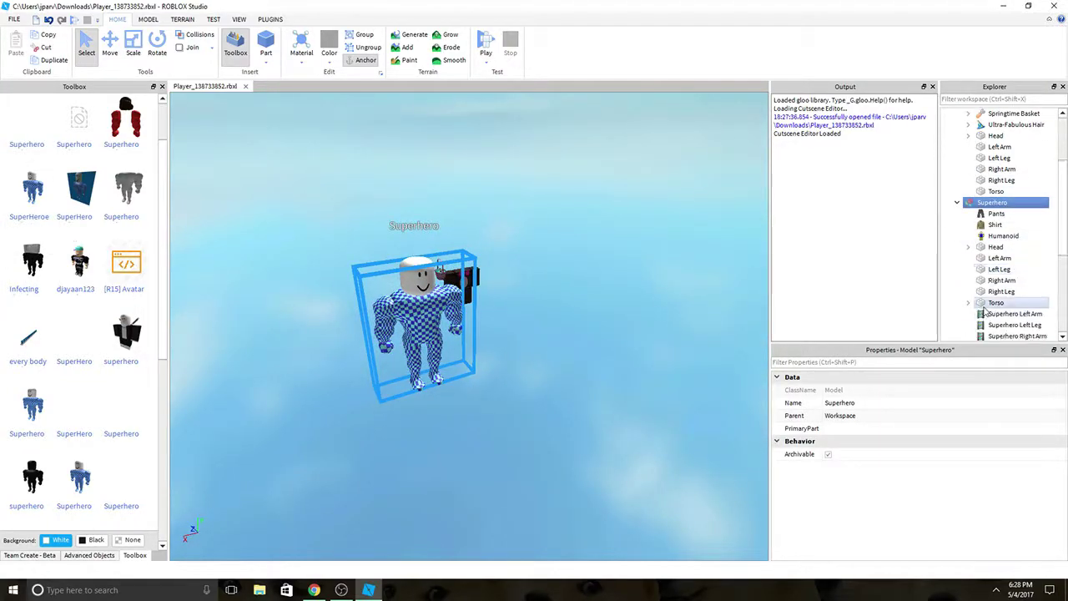
{"action": "left_click", "coordinate": [1009, 248]}
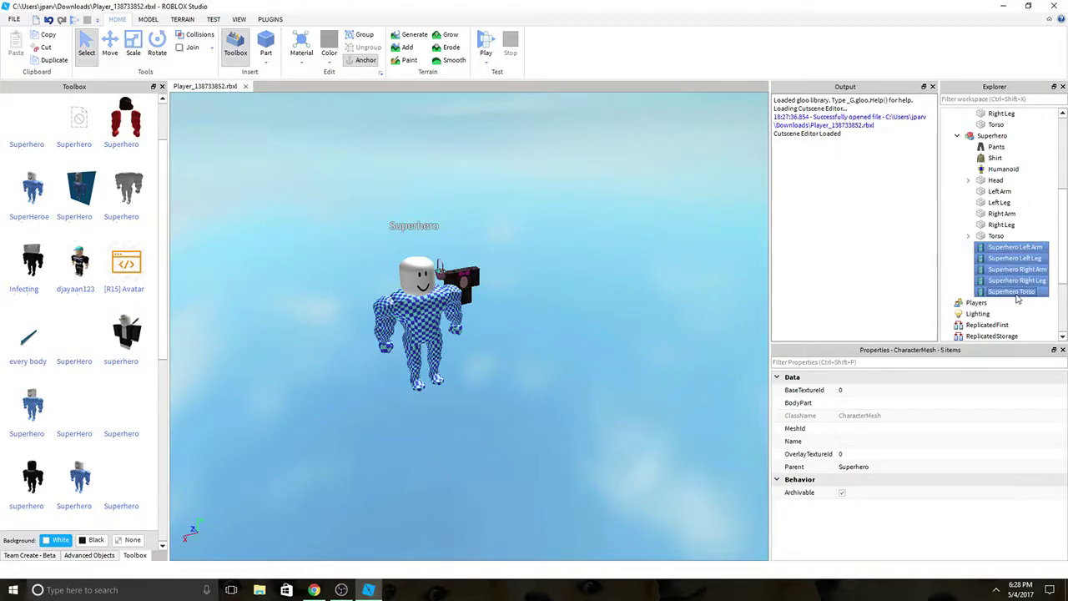
{"action": "key", "text": "Delete"}
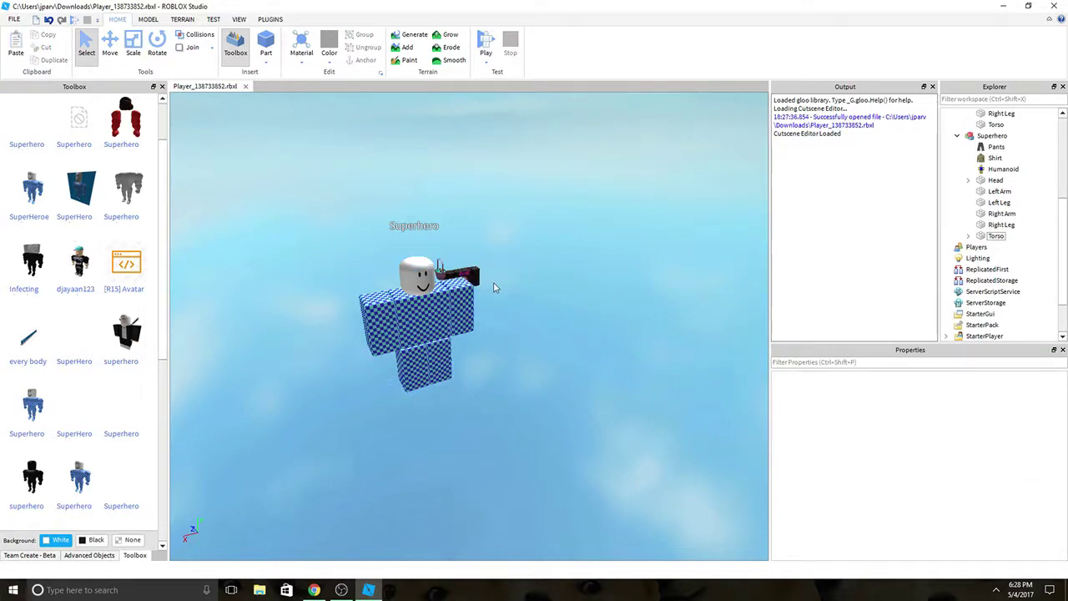
Step: Paste the five Superhero body meshes into the downloaded Player model
{"action": "left_click", "coordinate": [466, 276]}
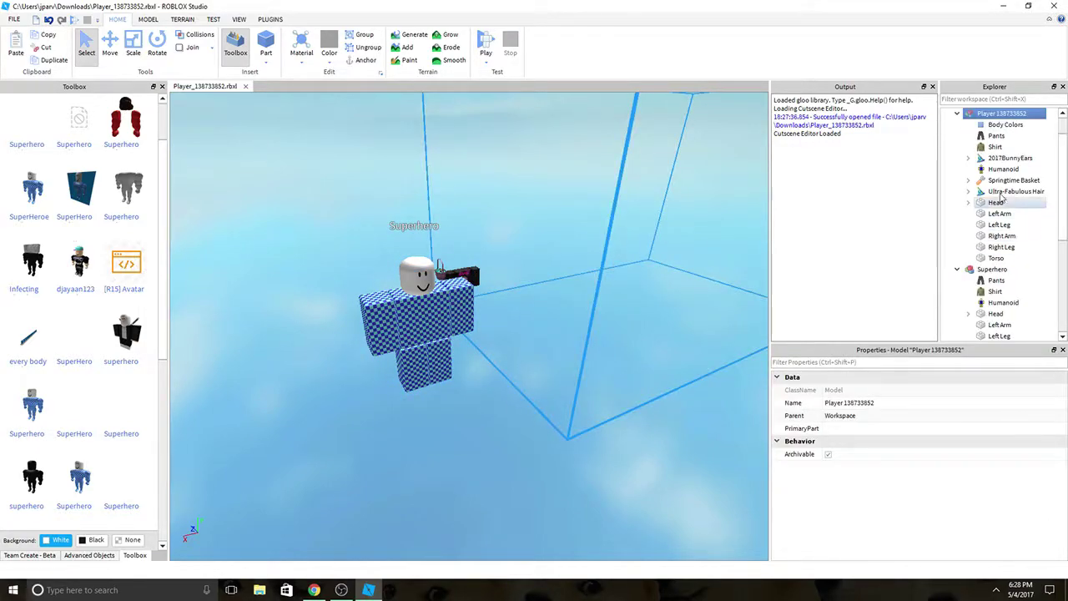
{"action": "left_click", "coordinate": [997, 258]}
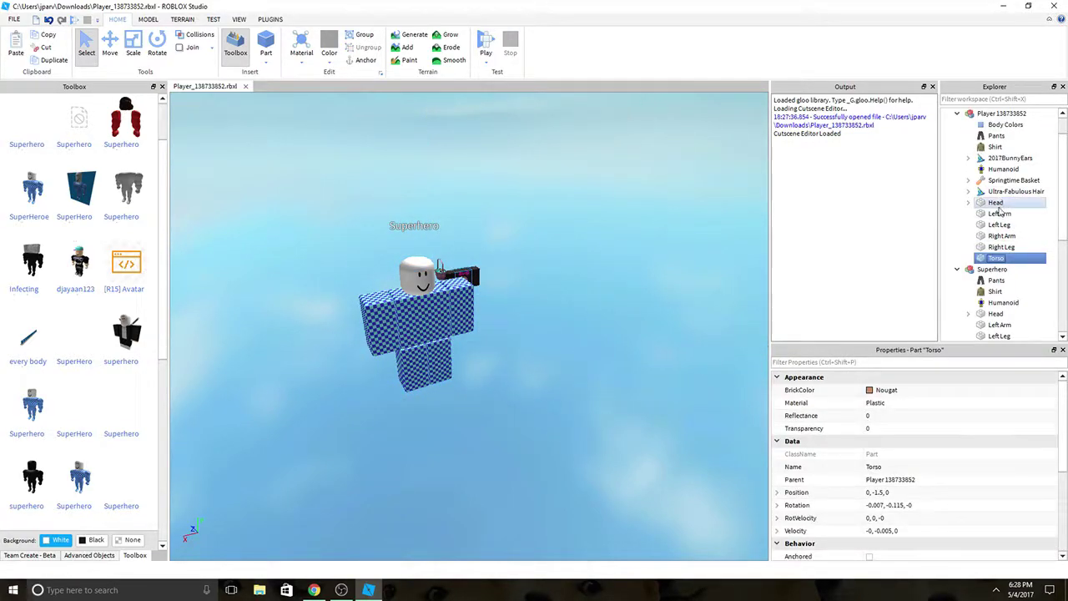
{"action": "left_click", "coordinate": [996, 115]}
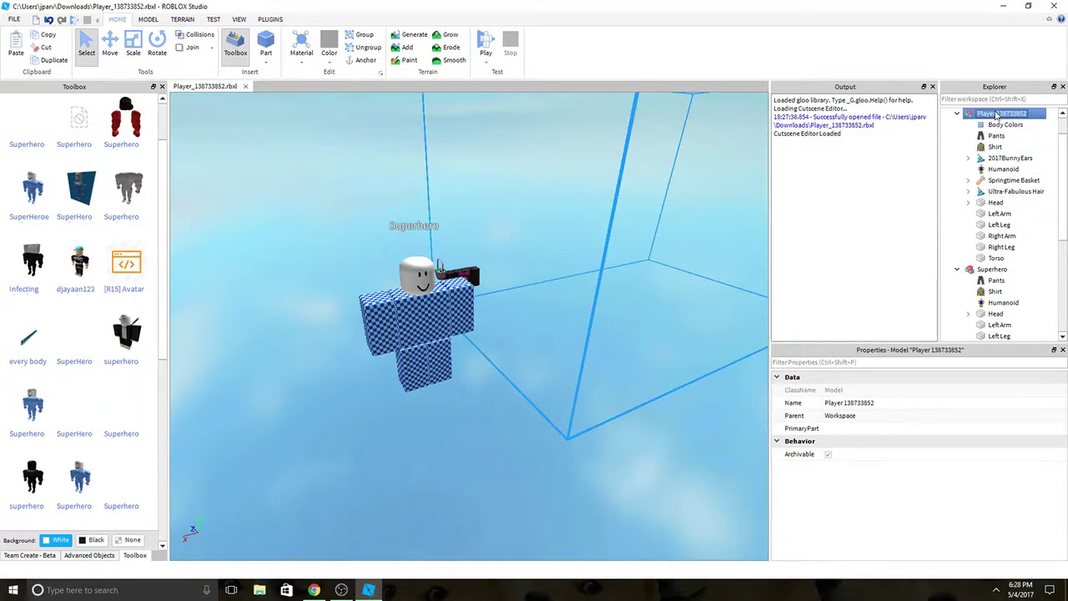
{"action": "right_click", "coordinate": [996, 115]}
{"action": "left_click", "coordinate": [1004, 143]}
Step: Examine the character wearing the Superhero body shape from several angles
{"action": "right_click_drag", "start_coordinate": [527, 215], "coordinate": [548, 188]}
{"action": "key", "text": "w"}
{"action": "scroll", "coordinate": [548, 189], "scroll_direction": "down", "scroll_amount": 5}
{"action": "right_click_drag", "start_coordinate": [489, 289], "coordinate": [488, 290]}
{"action": "scroll", "coordinate": [489, 289], "scroll_direction": "down", "scroll_amount": 4}
{"action": "scroll", "coordinate": [488, 287], "scroll_direction": "up", "scroll_amount": 4}
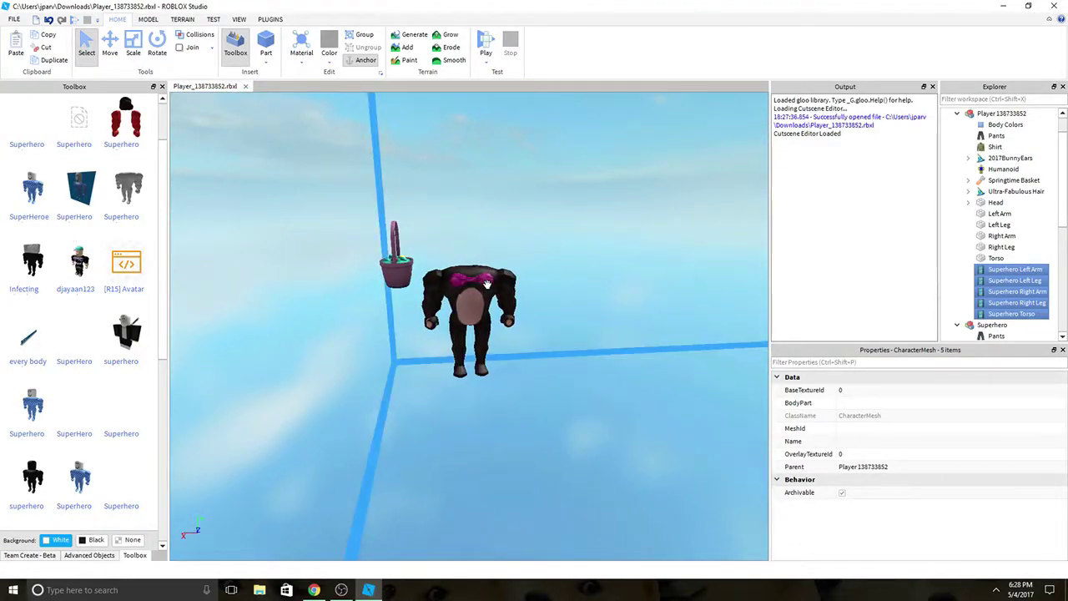
{"action": "scroll", "coordinate": [488, 288], "scroll_direction": "down", "scroll_amount": 4}
{"action": "key", "text": "a"}
{"action": "right_click_drag", "start_coordinate": [489, 289], "coordinate": [447, 301]}
{"action": "scroll", "coordinate": [490, 289], "scroll_direction": "down", "scroll_amount": 2}
Step: Undo the mesh paste and the insertion of the Superhero model
{"action": "key", "text": "ctrl+z"}
{"action": "key", "text": "ctrl+z"}
{"action": "key", "text": "ctrl+z"}
Step: Examine the blocky headless character and look around the scene for its detached head
{"action": "scroll", "coordinate": [446, 301], "scroll_direction": "up", "scroll_amount": 4}
{"action": "scroll", "coordinate": [446, 300], "scroll_direction": "down", "scroll_amount": 4}
{"action": "scroll", "coordinate": [446, 301], "scroll_direction": "up", "scroll_amount": 4}
{"action": "scroll", "coordinate": [500, 367], "scroll_direction": "up", "scroll_amount": 3}
{"action": "left_click", "coordinate": [527, 399]}
{"action": "right_click_drag", "start_coordinate": [529, 401], "coordinate": [525, 400]}
{"action": "scroll", "coordinate": [528, 401], "scroll_direction": "up", "scroll_amount": 3}
{"action": "scroll", "coordinate": [529, 400], "scroll_direction": "up", "scroll_amount": 4}
{"action": "scroll", "coordinate": [529, 400], "scroll_direction": "down", "scroll_amount": 3}
{"action": "key", "text": "a"}
{"action": "right_click_drag", "start_coordinate": [324, 400], "coordinate": [400, 367]}
{"action": "key", "text": "w"}
{"action": "key", "text": "w"}
{"action": "key", "text": "s"}
{"action": "scroll", "coordinate": [399, 366], "scroll_direction": "down", "scroll_amount": 5}
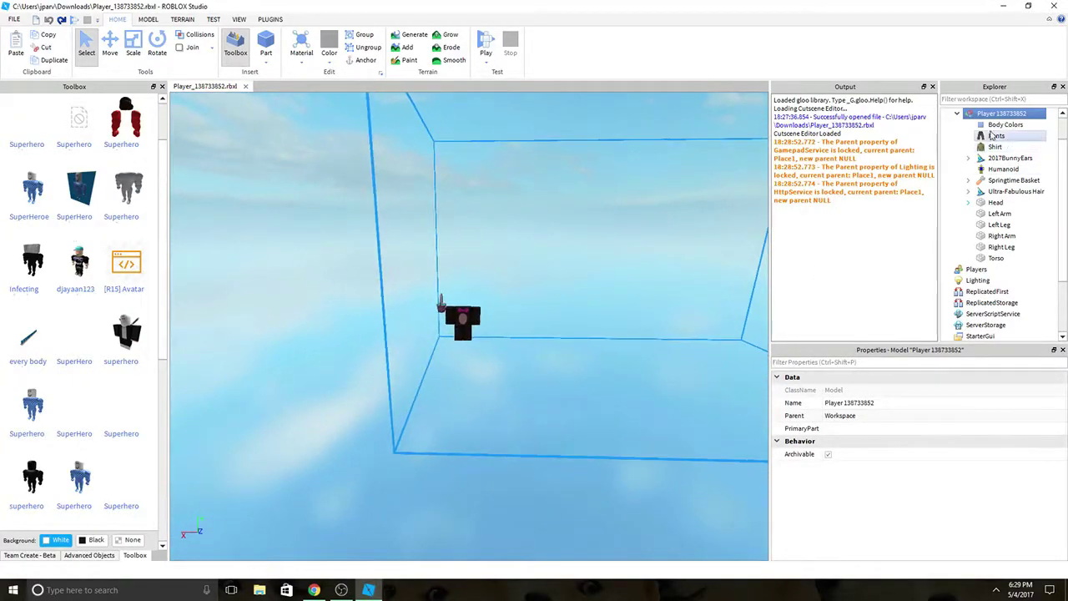
{"action": "right_click_drag", "start_coordinate": [635, 225], "coordinate": [614, 230]}
{"action": "key", "text": "w"}
{"action": "key", "text": "s"}
Step: Select the Head, Ultra-Fabulous Hair and 2017BunnyEars and move them together along the X axis to about -11.7
{"action": "left_click", "coordinate": [1022, 204]}
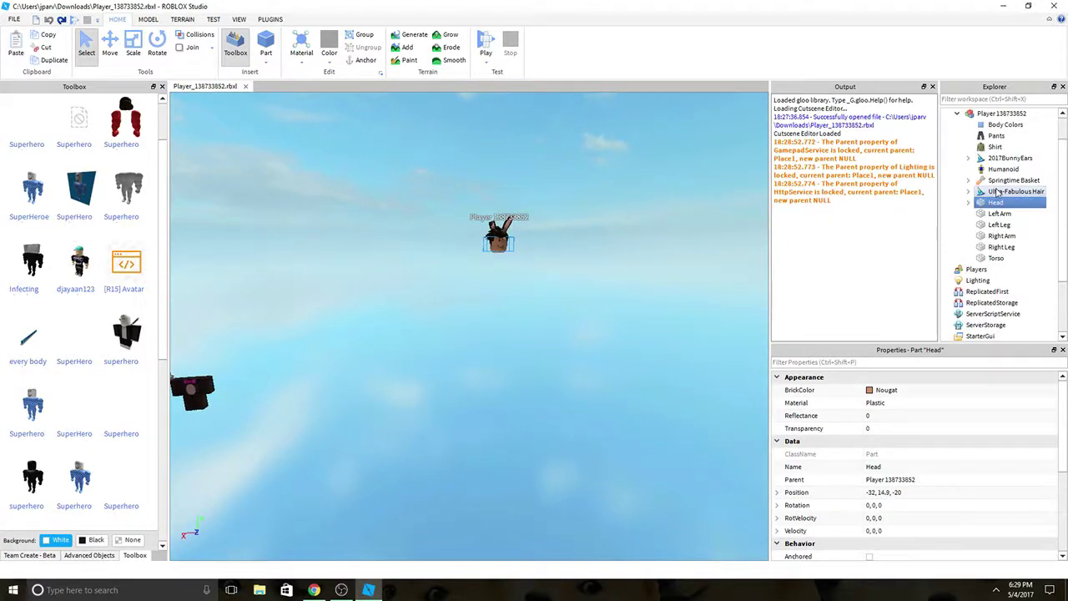
{"action": "left_click", "coordinate": [997, 193], "text": "ctrl"}
{"action": "key", "text": "f"}
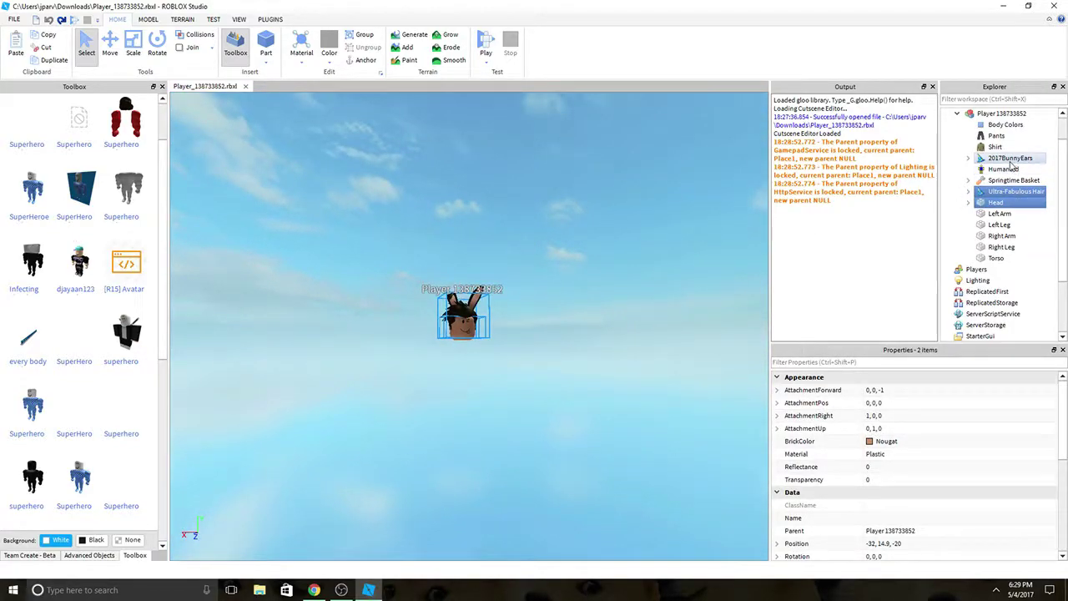
{"action": "key", "text": "w"}
{"action": "right_click_drag", "start_coordinate": [466, 442], "coordinate": [479, 417]}
{"action": "left_click", "coordinate": [111, 51]}
{"action": "right_click_drag", "start_coordinate": [657, 289], "coordinate": [640, 314]}
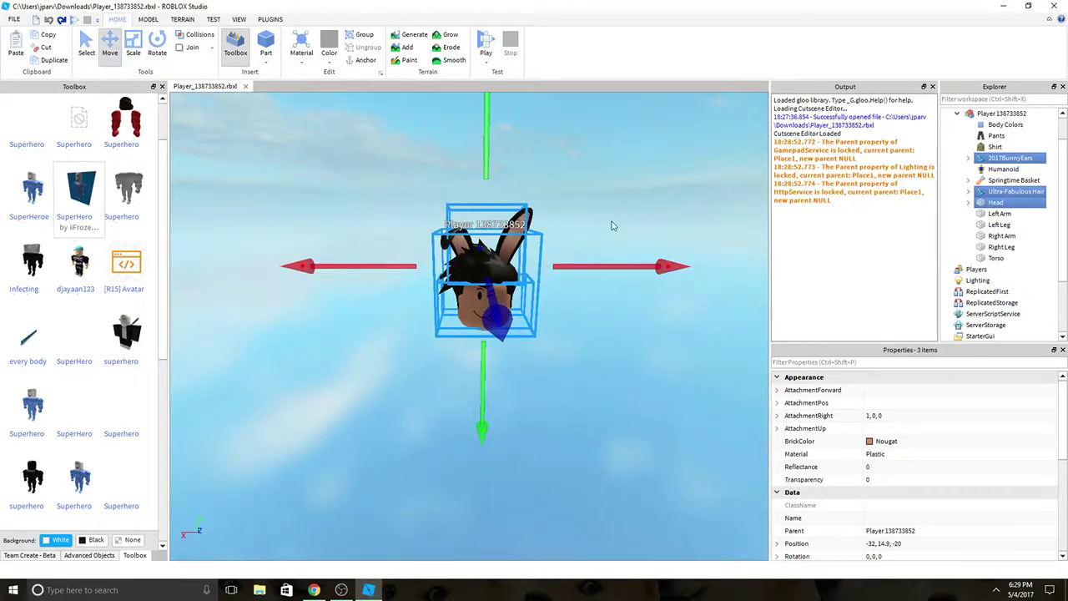
{"action": "left_click_drag", "start_coordinate": [679, 263], "coordinate": [250, 279]}
{"action": "scroll", "coordinate": [675, 265], "scroll_direction": "down", "scroll_amount": 5}
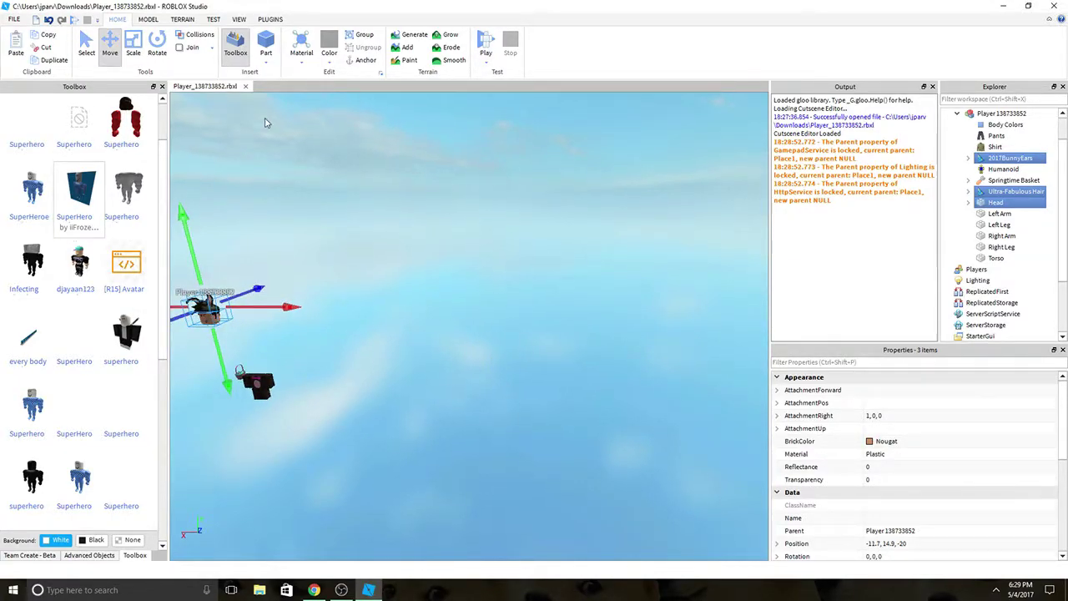
Step: Move the Head, Ultra-Fabulous Hair and 2017BunnyEars closer to the body, to about -5.55, 14.9, -5.1
{"action": "right_click_drag", "start_coordinate": [267, 122], "coordinate": [265, 122]}
{"action": "key", "text": "w"}
{"action": "key", "text": "w"}
{"action": "right_click_drag", "start_coordinate": [442, 150], "coordinate": [441, 155]}
{"action": "key", "text": "s"}
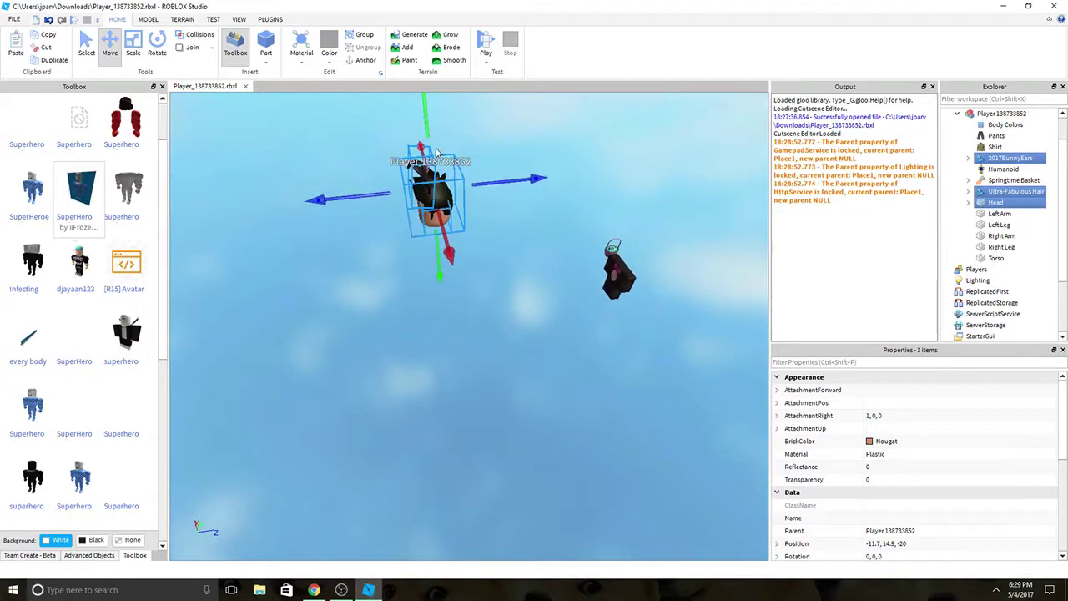
{"action": "key", "text": "d"}
{"action": "left_click", "coordinate": [515, 178]}
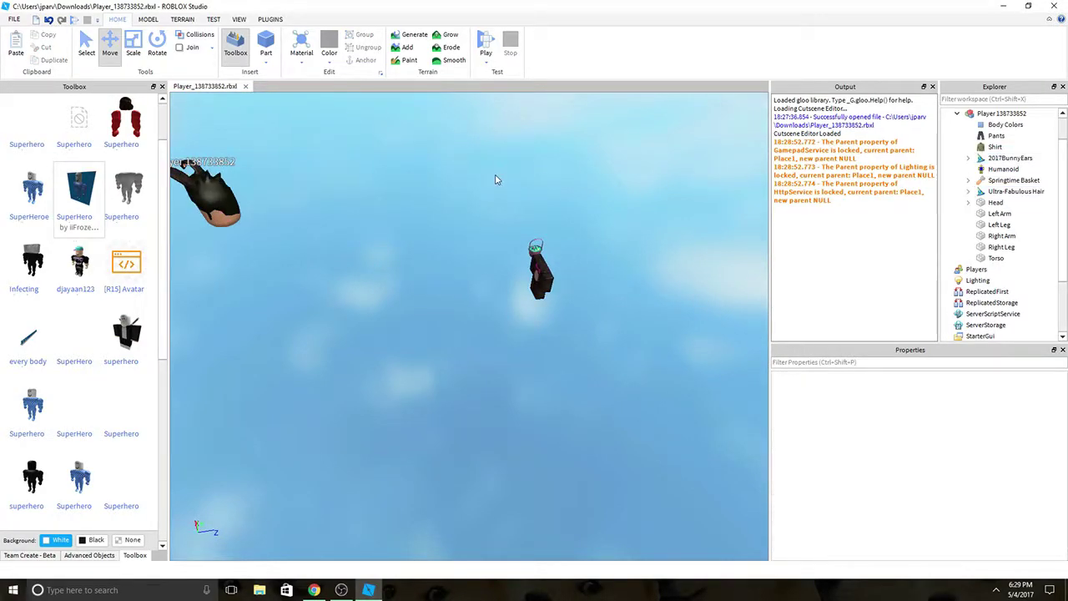
{"action": "left_click", "coordinate": [1031, 203]}
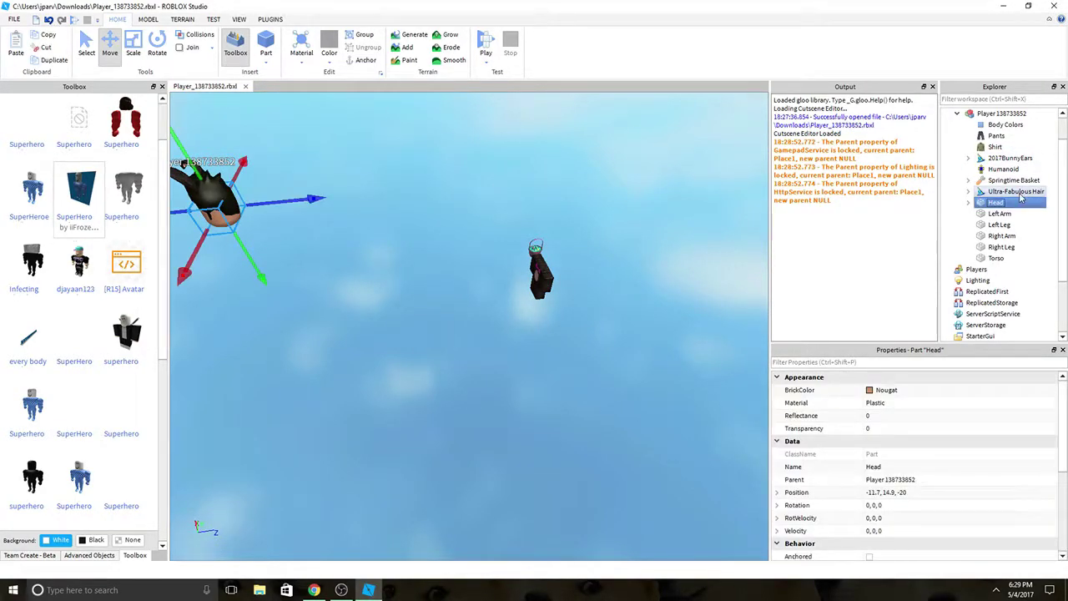
{"action": "left_click", "coordinate": [1019, 192], "text": "ctrl"}
{"action": "left_click", "coordinate": [1009, 158], "text": "ctrl"}
{"action": "right_click_drag", "start_coordinate": [546, 247], "coordinate": [467, 225]}
{"action": "left_click_drag", "start_coordinate": [425, 260], "coordinate": [668, 286]}
{"action": "left_click_drag", "start_coordinate": [597, 332], "coordinate": [596, 256]}
{"action": "left_click", "coordinate": [630, 249]}
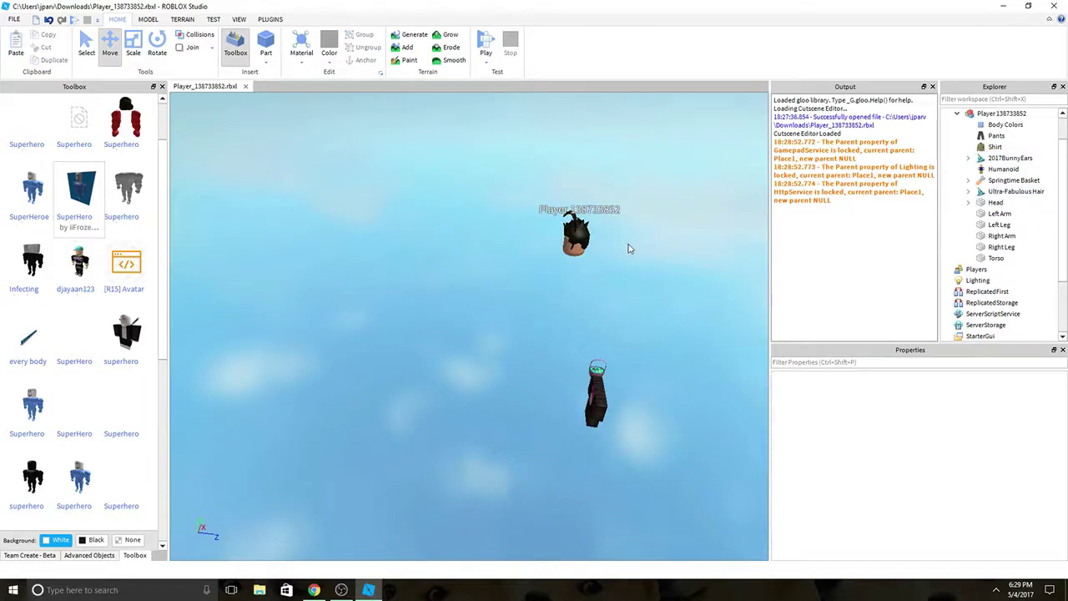
Step: Reselect the Head, Ultra-Fabulous Hair and 2017BunnyEars and move them into place on top of the torso
{"action": "left_click", "coordinate": [1023, 202]}
{"action": "left_click", "coordinate": [1022, 193], "text": "ctrl"}
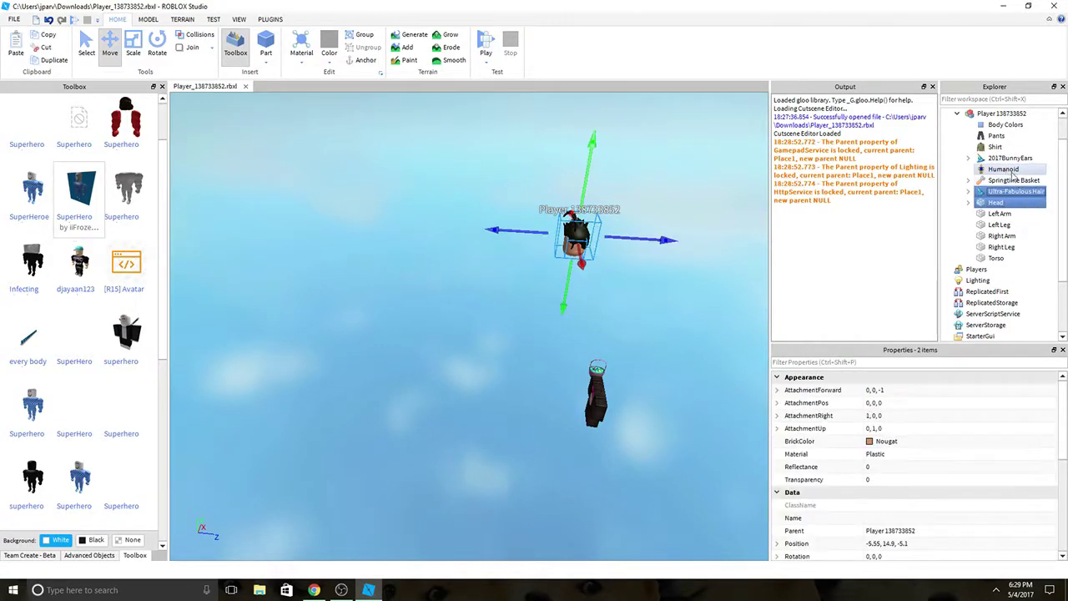
{"action": "left_click", "coordinate": [1001, 160], "text": "ctrl"}
{"action": "right_click_drag", "start_coordinate": [703, 207], "coordinate": [598, 216]}
{"action": "left_click_drag", "start_coordinate": [546, 236], "coordinate": [611, 236]}
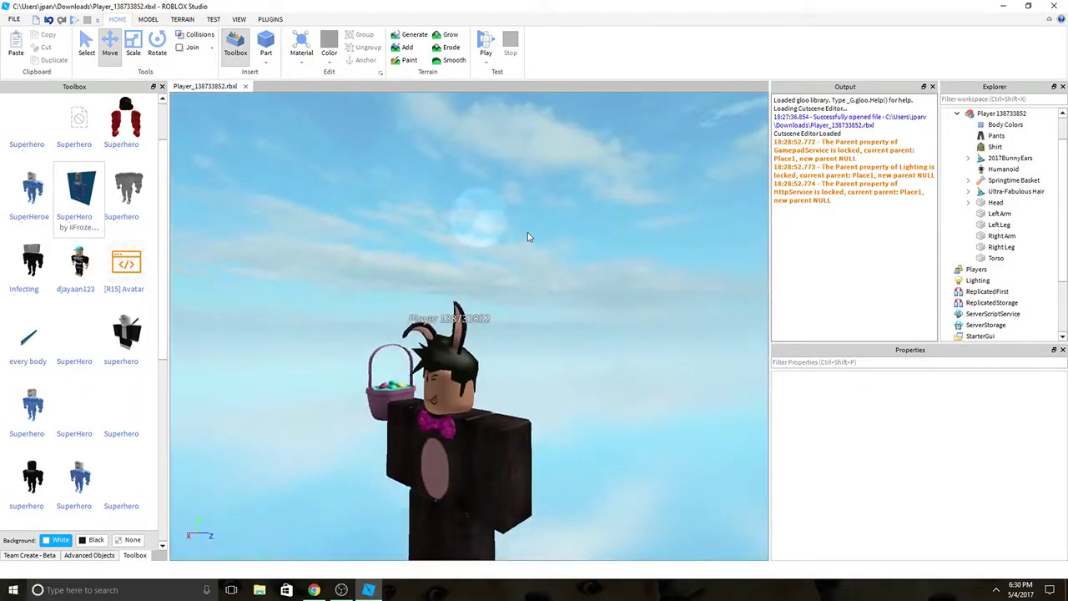
Step: Move the Springtime Basket in front of the character so it hangs from the raised arm's hand
{"action": "right_click_drag", "start_coordinate": [527, 237], "coordinate": [527, 237]}
{"action": "left_click", "coordinate": [491, 395]}
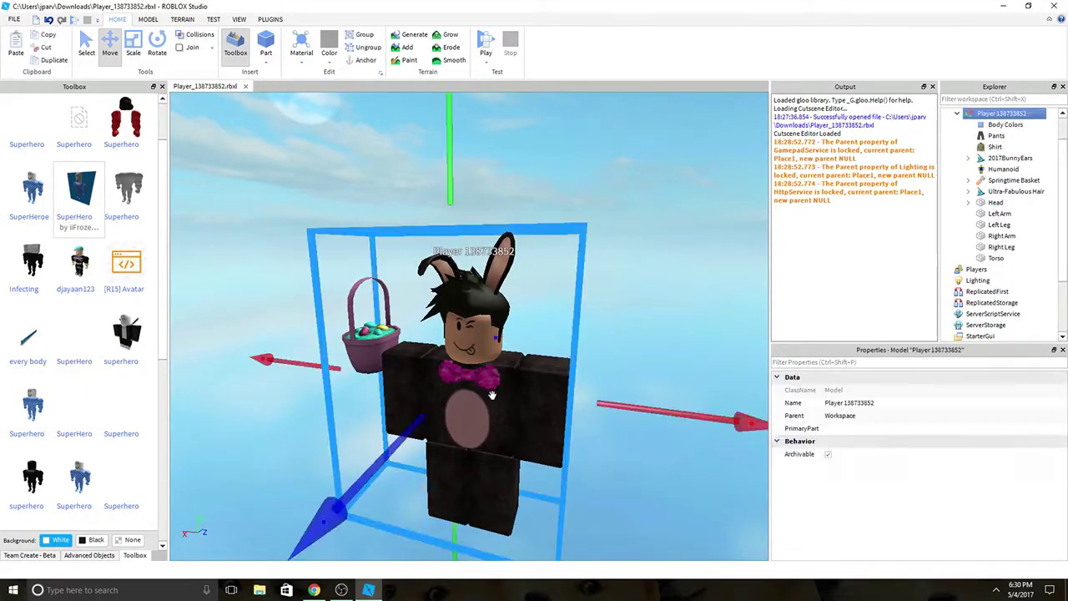
{"action": "right_click_drag", "start_coordinate": [430, 329], "coordinate": [429, 324]}
{"action": "scroll", "coordinate": [428, 325], "scroll_direction": "down", "scroll_amount": 1}
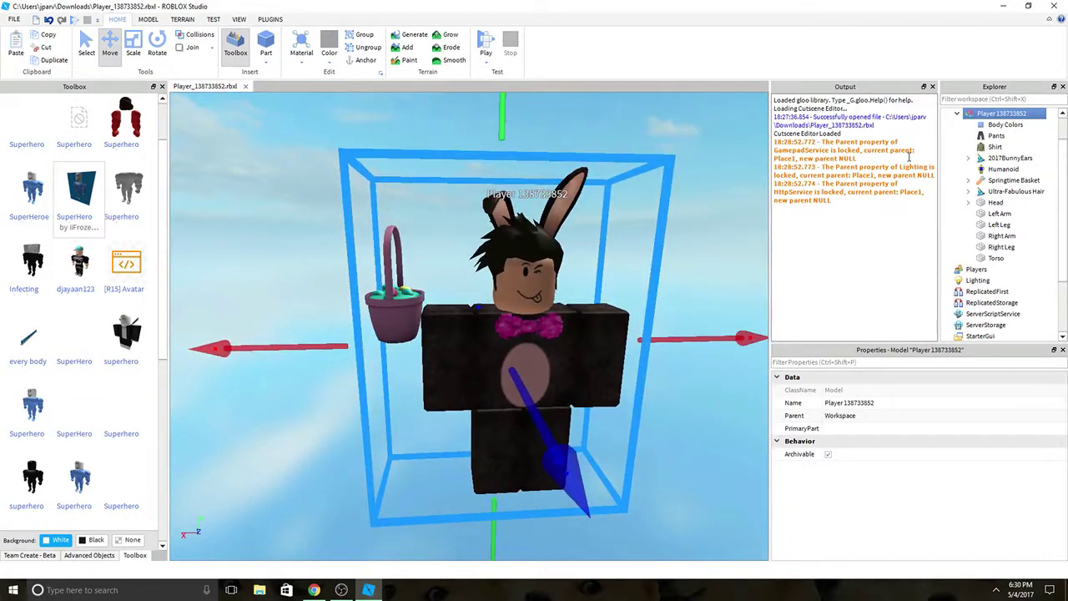
{"action": "left_click", "coordinate": [1013, 181]}
{"action": "right_click_drag", "start_coordinate": [571, 217], "coordinate": [534, 265]}
{"action": "left_click_drag", "start_coordinate": [504, 315], "coordinate": [677, 305]}
{"action": "right_click_drag", "start_coordinate": [678, 304], "coordinate": [567, 307]}
{"action": "left_click_drag", "start_coordinate": [567, 308], "coordinate": [728, 312]}
{"action": "right_click_drag", "start_coordinate": [728, 312], "coordinate": [755, 263]}
{"action": "left_click_drag", "start_coordinate": [574, 184], "coordinate": [554, 281]}
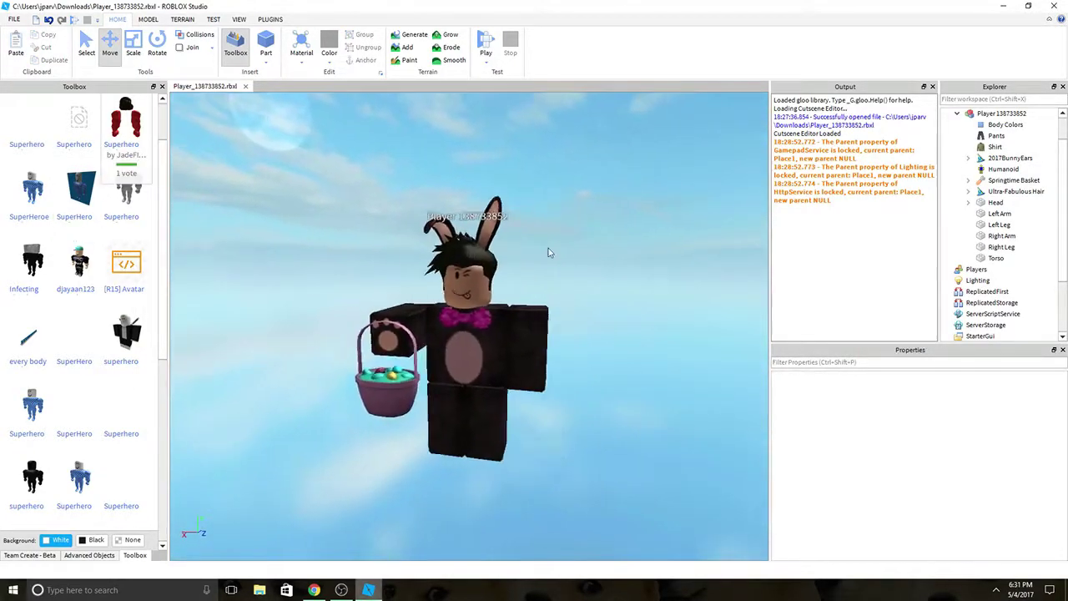
{"action": "scroll", "coordinate": [548, 248], "scroll_direction": "up", "scroll_amount": 5}
{"action": "scroll", "coordinate": [548, 248], "scroll_direction": "down", "scroll_amount": 5}
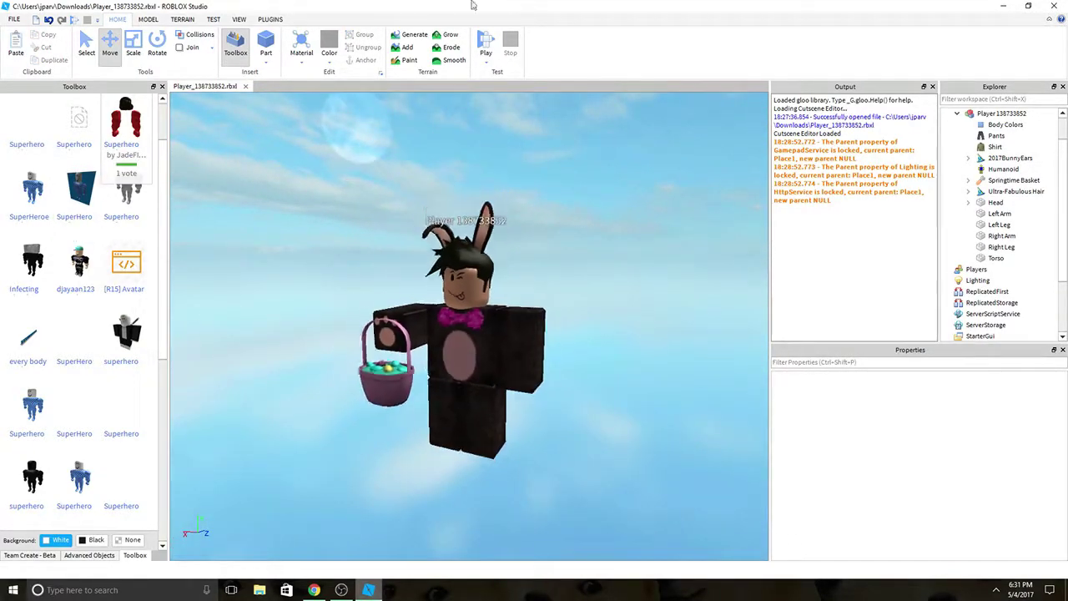
{"action": "scroll", "coordinate": [457, 313], "scroll_direction": "down", "scroll_amount": 3}
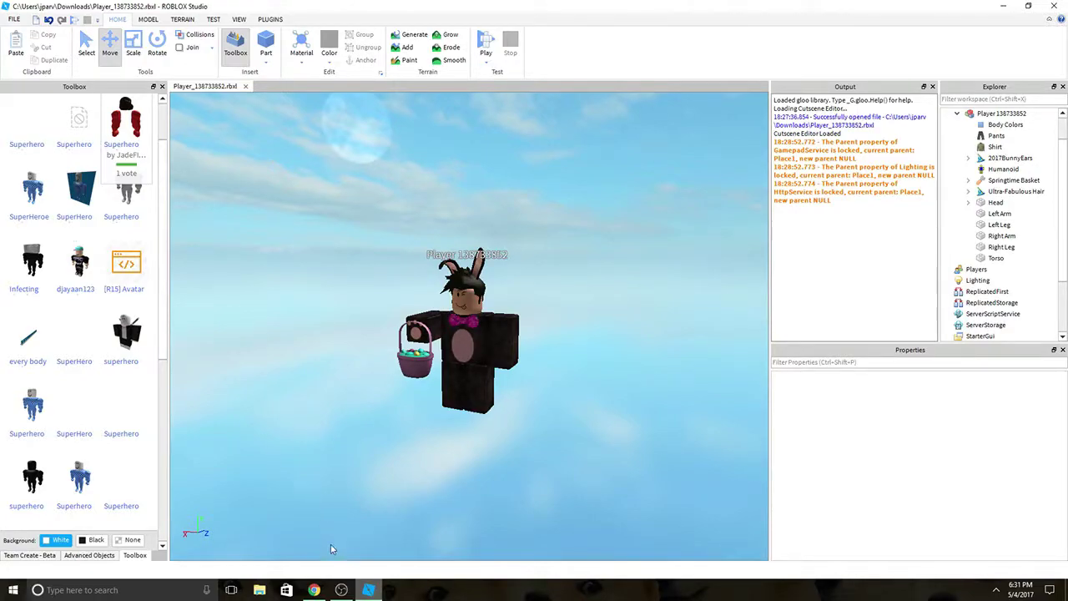
{"action": "scroll", "coordinate": [492, 343], "scroll_direction": "up", "scroll_amount": 5}
{"action": "scroll", "coordinate": [498, 344], "scroll_direction": "down", "scroll_amount": 5}
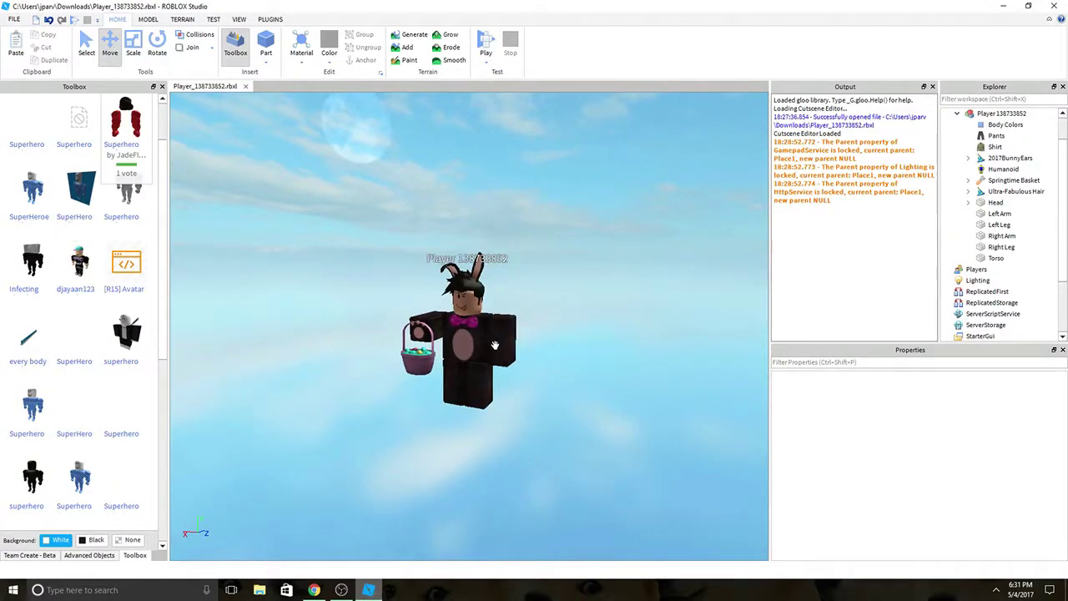
{"action": "scroll", "coordinate": [497, 346], "scroll_direction": "up", "scroll_amount": 2}
Step: Select the whole player character model and start exporting the selection
{"action": "left_click", "coordinate": [497, 348]}
{"action": "left_click", "coordinate": [959, 115]}
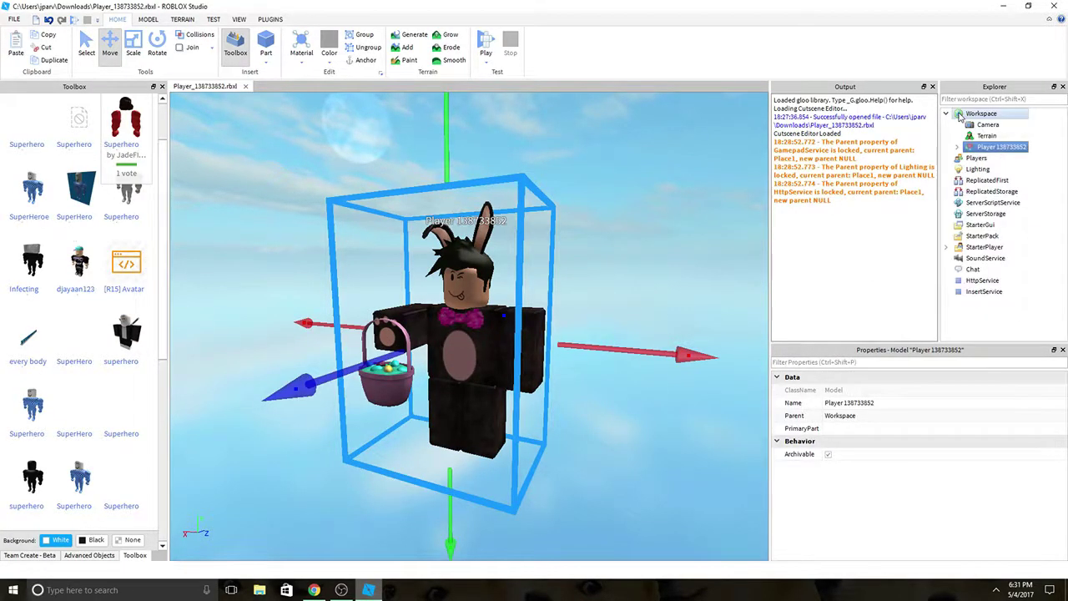
{"action": "right_click", "coordinate": [988, 148]}
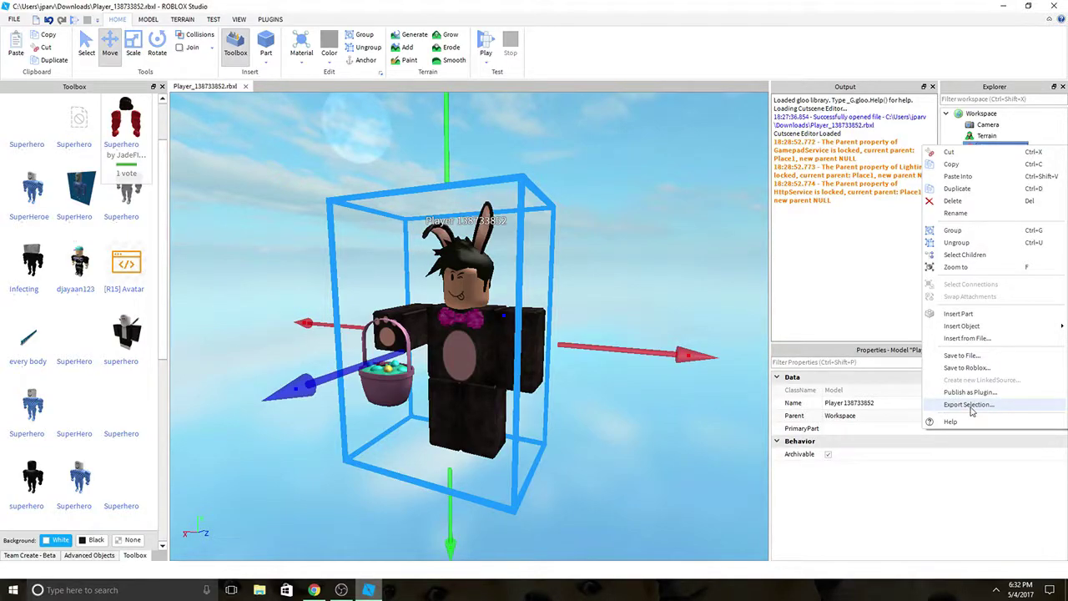
{"action": "left_click", "coordinate": [968, 405]}
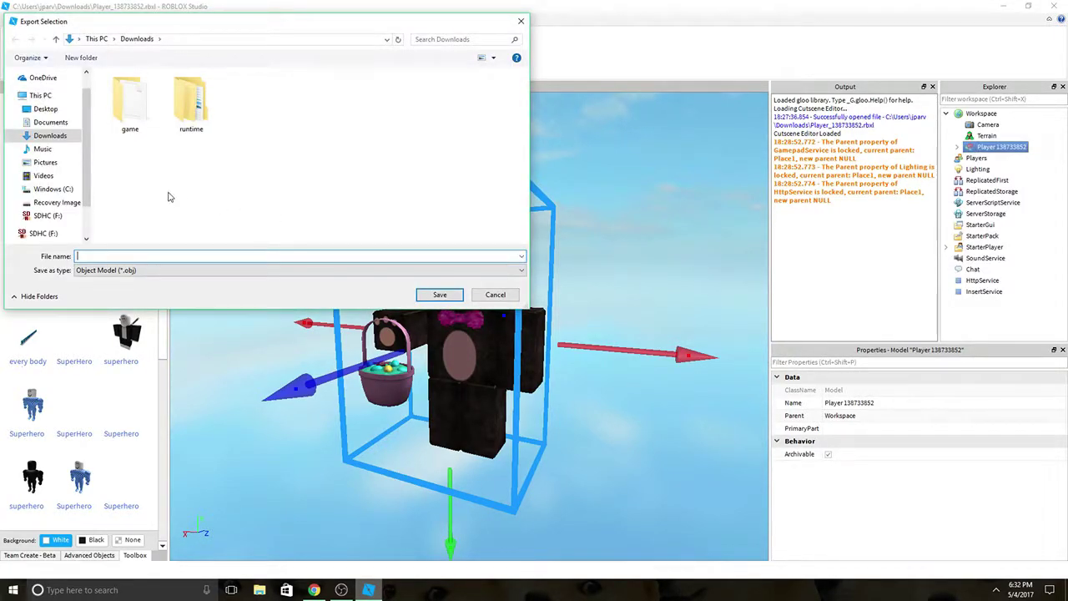
Step: Choose the OBJ File folder inside Pictures > Roblox as the export destination
{"action": "left_click", "coordinate": [51, 162]}
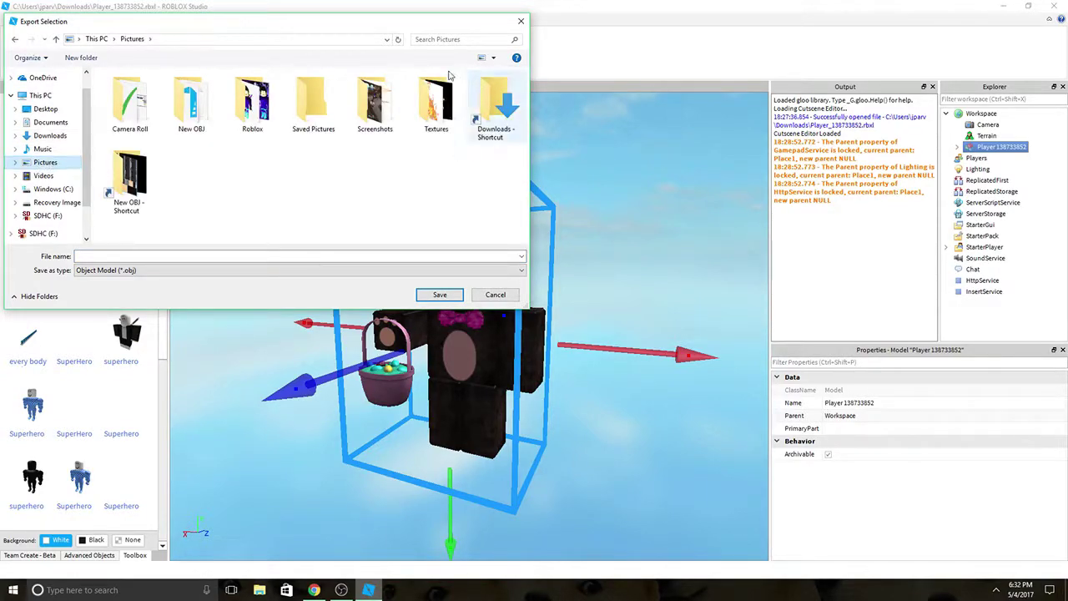
{"action": "left_click", "coordinate": [179, 254]}
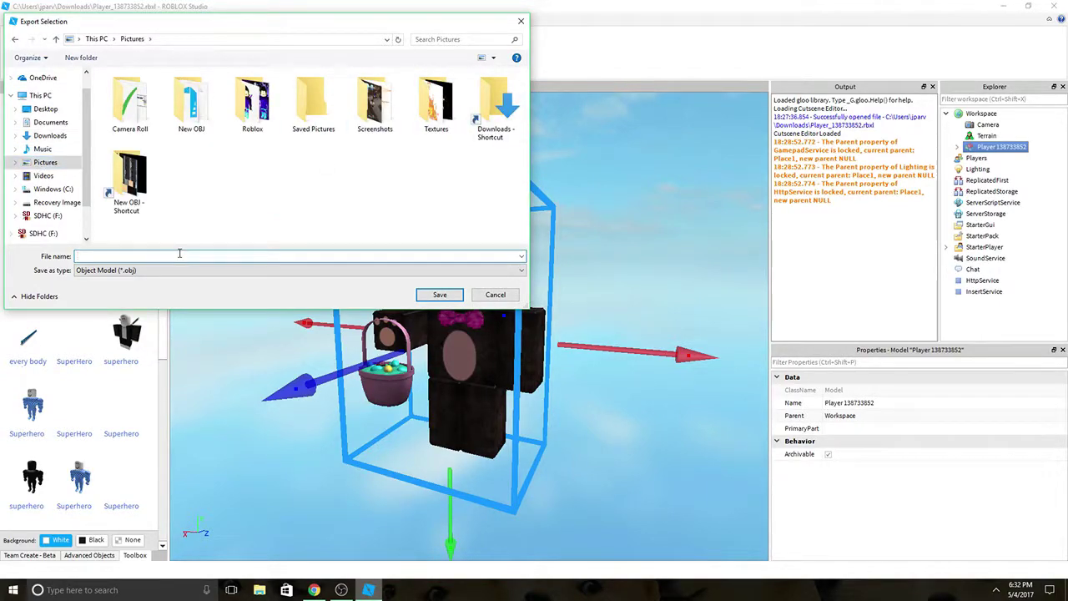
{"action": "left_click", "coordinate": [181, 270]}
{"action": "left_click", "coordinate": [182, 270]}
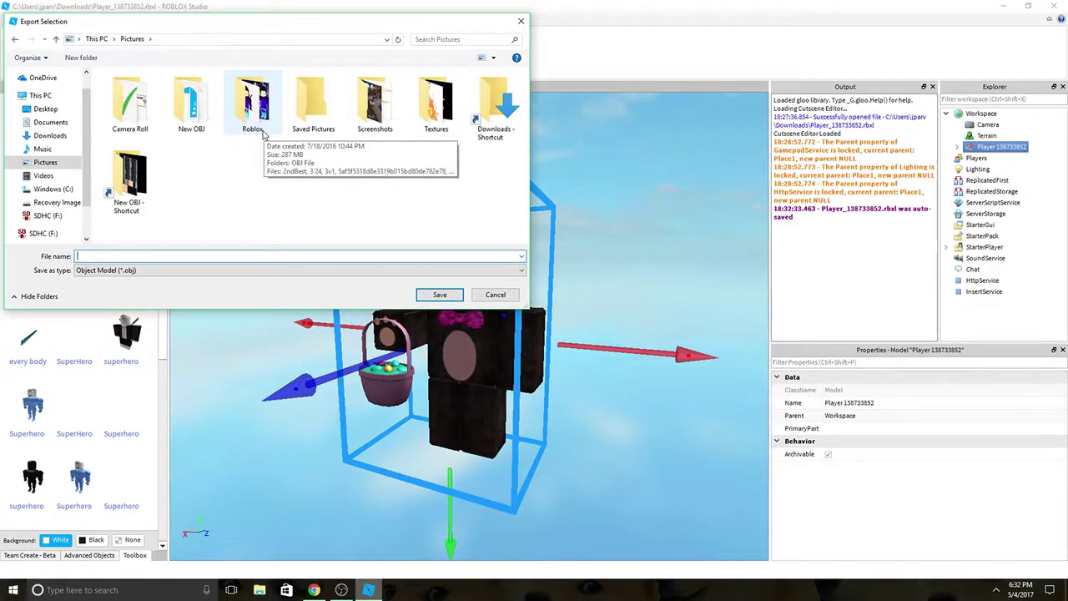
{"action": "double_click", "coordinate": [252, 104]}
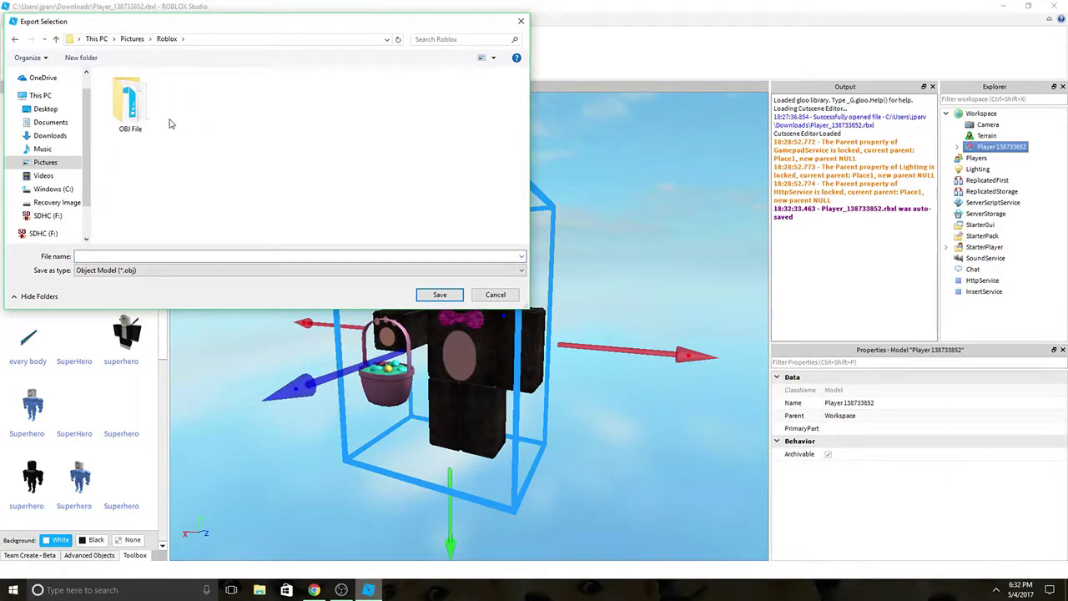
{"action": "double_click", "coordinate": [129, 101]}
{"action": "left_click", "coordinate": [144, 256]}
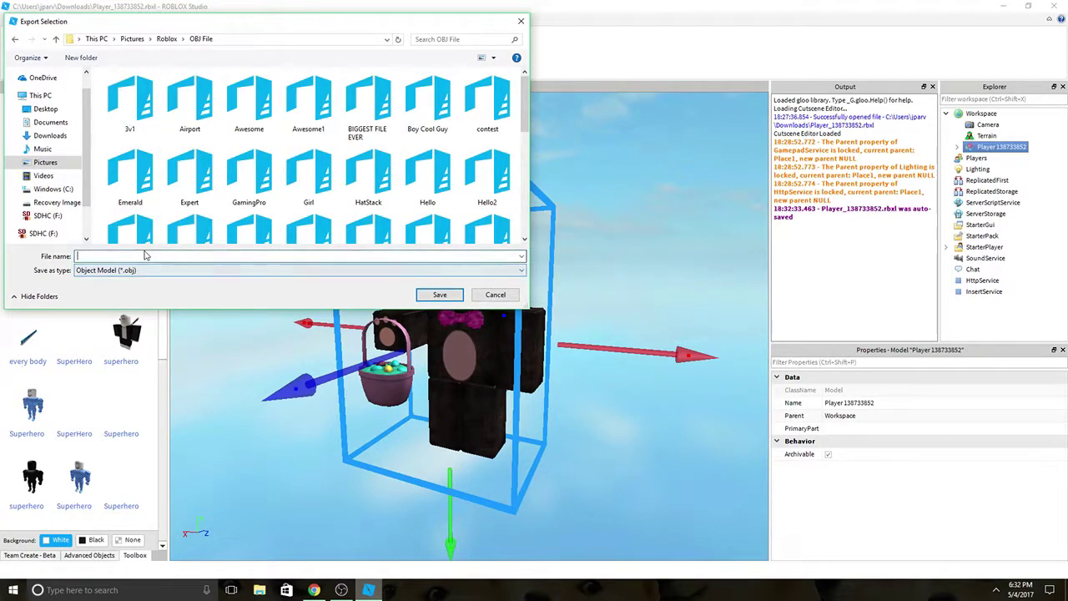
{"action": "scroll", "coordinate": [247, 199], "scroll_direction": "down", "scroll_amount": 8}
{"action": "scroll", "coordinate": [249, 197], "scroll_direction": "up", "scroll_amount": 8}
{"action": "scroll", "coordinate": [325, 164], "scroll_direction": "down", "scroll_amount": 8}
{"action": "scroll", "coordinate": [317, 165], "scroll_direction": "up", "scroll_amount": 5}
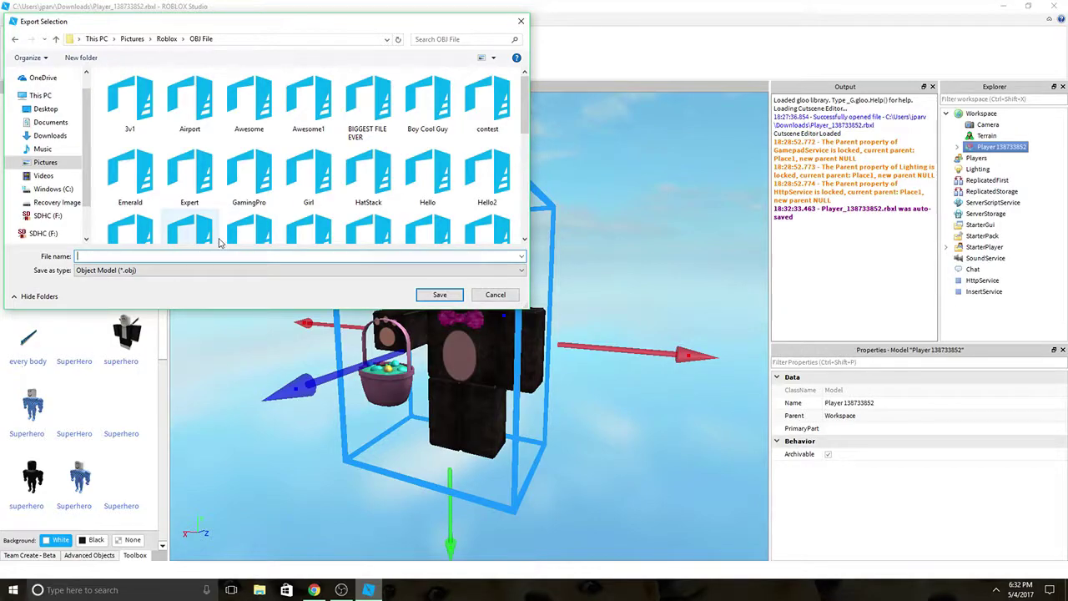
Step: Name the export Tutorial and save it as an Object Model (*.obj)
{"action": "type", "text": "Tut"}
{"action": "key", "text": "BackSpace"}
{"action": "key", "text": "BackSpace"}
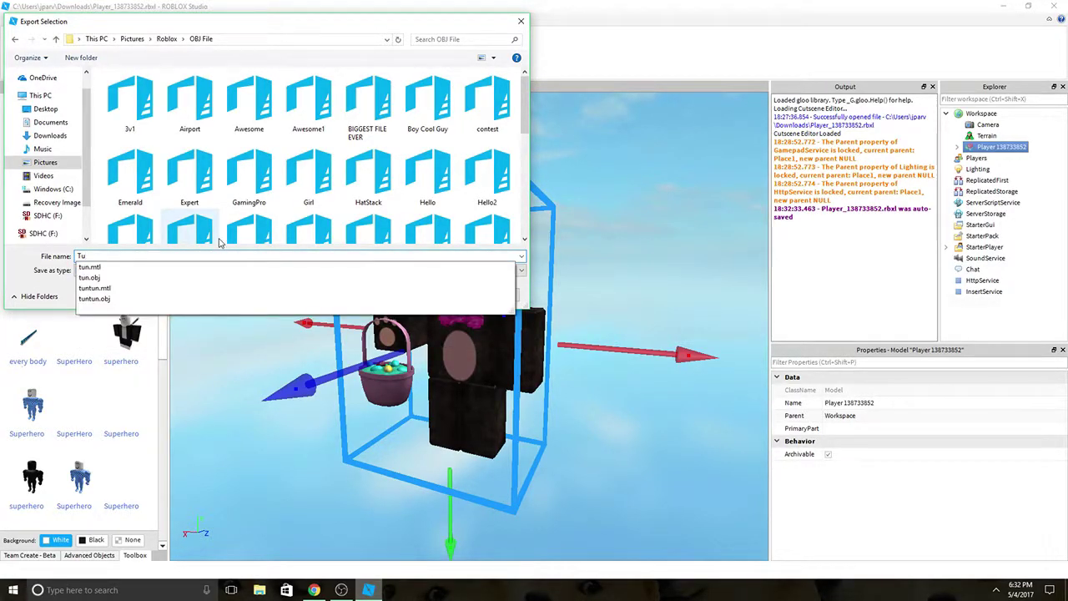
{"action": "type", "text": "torial"}
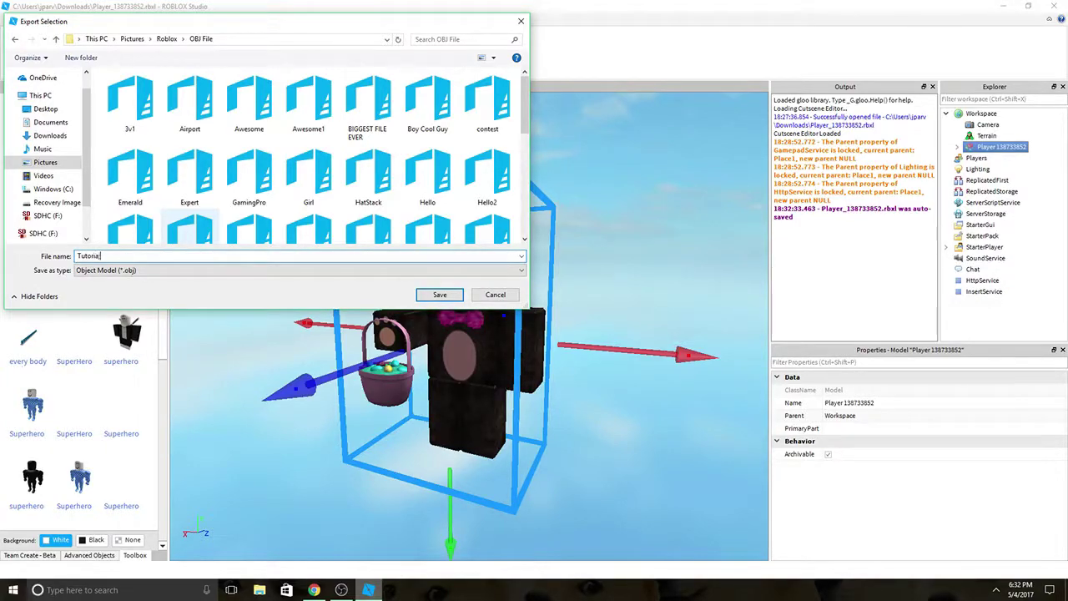
{"action": "key", "text": "Return"}
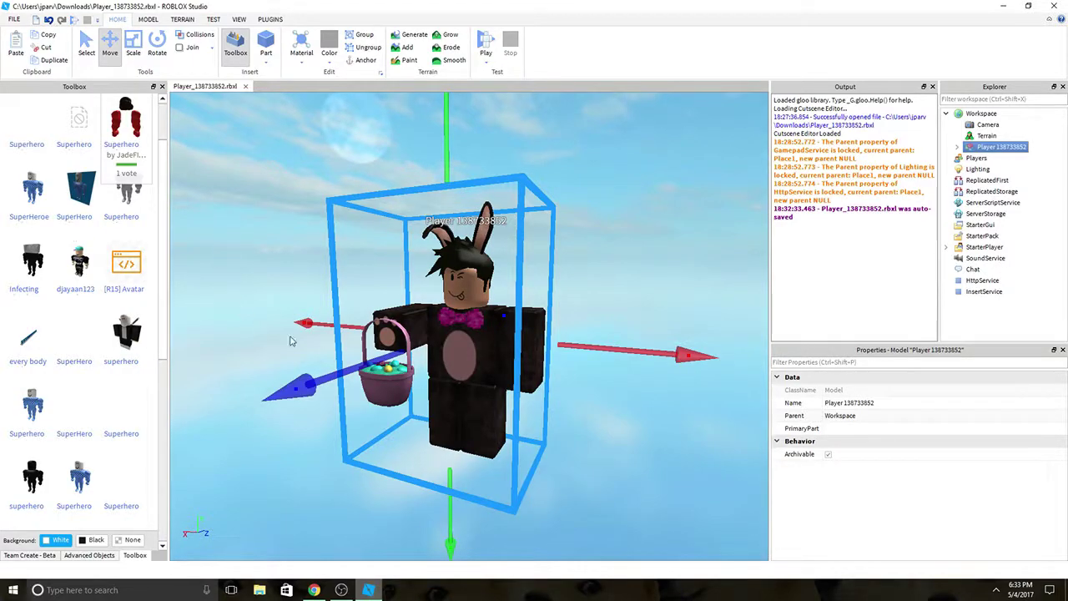
Step: Examine the assembled character with its basket and bunny ears from several angles and distances
{"action": "key", "text": "a"}
{"action": "key", "text": "w"}
{"action": "right_click_drag", "start_coordinate": [272, 292], "coordinate": [272, 292]}
{"action": "key", "text": "a"}
{"action": "key", "text": "s"}
{"action": "left_click", "coordinate": [427, 235]}
{"action": "right_click_drag", "start_coordinate": [419, 236], "coordinate": [419, 236]}
{"action": "key", "text": "d"}
{"action": "key", "text": "w"}
{"action": "key", "text": "s"}
{"action": "scroll", "coordinate": [500, 254], "scroll_direction": "down", "scroll_amount": 3}
{"action": "scroll", "coordinate": [505, 253], "scroll_direction": "up", "scroll_amount": 4}
{"action": "scroll", "coordinate": [527, 232], "scroll_direction": "down", "scroll_amount": 4}
{"action": "scroll", "coordinate": [492, 239], "scroll_direction": "up", "scroll_amount": 4}
{"action": "scroll", "coordinate": [493, 237], "scroll_direction": "up", "scroll_amount": 2}
{"action": "scroll", "coordinate": [492, 238], "scroll_direction": "down", "scroll_amount": 5}
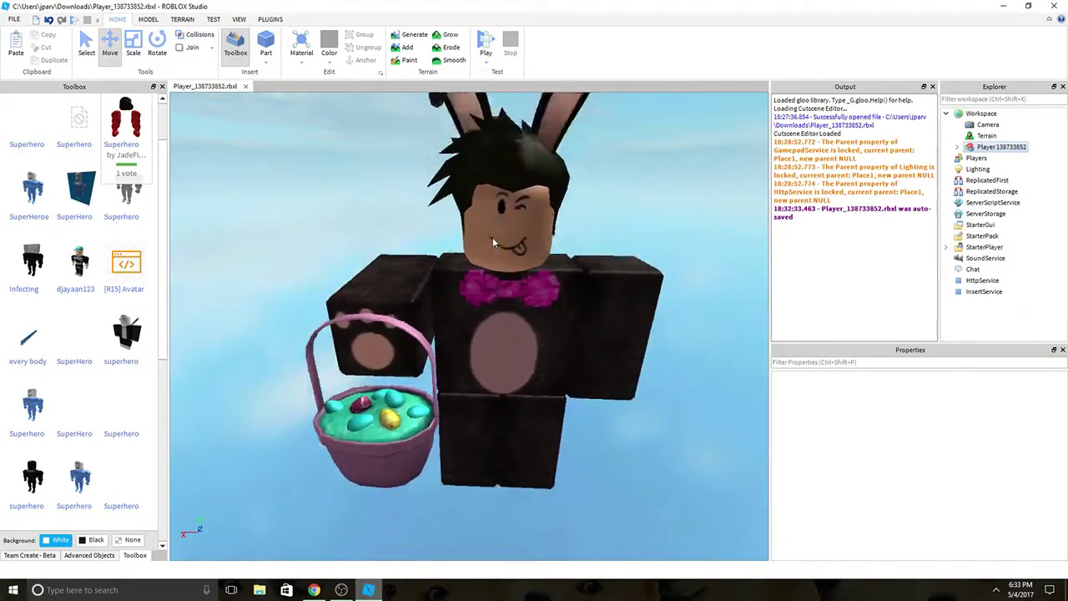
{"action": "scroll", "coordinate": [492, 286], "scroll_direction": "up", "scroll_amount": 6}
{"action": "right_click_drag", "start_coordinate": [493, 288], "coordinate": [493, 288]}
{"action": "scroll", "coordinate": [493, 286], "scroll_direction": "down", "scroll_amount": 3}
{"action": "scroll", "coordinate": [493, 286], "scroll_direction": "up", "scroll_amount": 4}
{"action": "scroll", "coordinate": [493, 286], "scroll_direction": "down", "scroll_amount": 5}
{"action": "scroll", "coordinate": [493, 286], "scroll_direction": "down", "scroll_amount": 3}
{"action": "scroll", "coordinate": [493, 286], "scroll_direction": "up", "scroll_amount": 5}
{"action": "scroll", "coordinate": [493, 287], "scroll_direction": "down", "scroll_amount": 5}
{"action": "scroll", "coordinate": [493, 286], "scroll_direction": "up", "scroll_amount": 4}
{"action": "scroll", "coordinate": [493, 286], "scroll_direction": "down", "scroll_amount": 4}
{"action": "scroll", "coordinate": [493, 286], "scroll_direction": "up", "scroll_amount": 4}
{"action": "scroll", "coordinate": [493, 287], "scroll_direction": "down", "scroll_amount": 4}
{"action": "scroll", "coordinate": [493, 288], "scroll_direction": "down", "scroll_amount": 4}
{"action": "scroll", "coordinate": [493, 288], "scroll_direction": "up", "scroll_amount": 4}
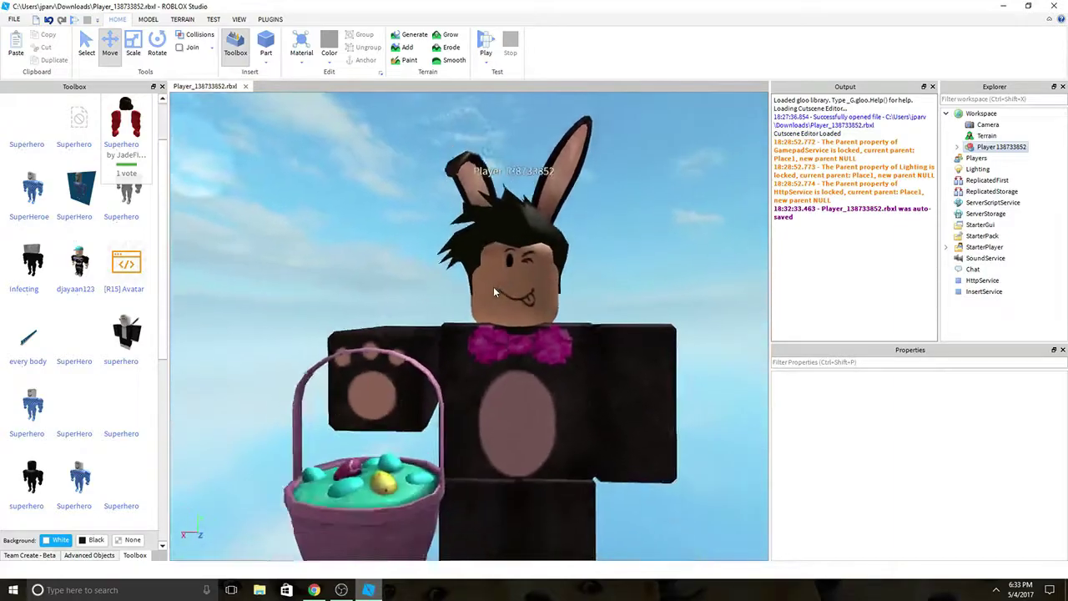
{"action": "scroll", "coordinate": [493, 288], "scroll_direction": "down", "scroll_amount": 4}
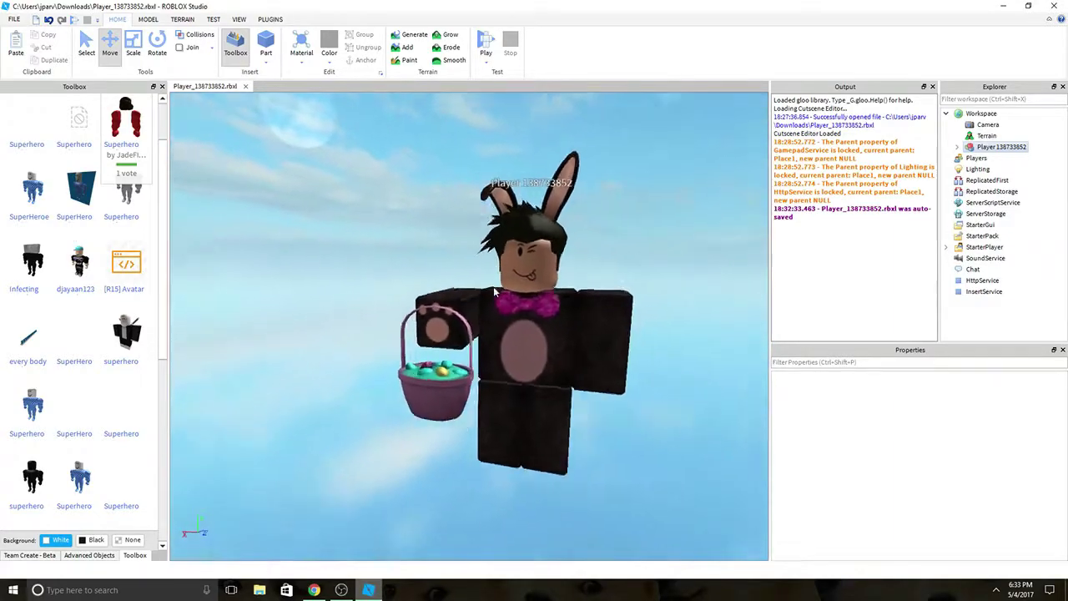
{"action": "scroll", "coordinate": [493, 288], "scroll_direction": "up", "scroll_amount": 3}
{"action": "scroll", "coordinate": [482, 367], "scroll_direction": "down", "scroll_amount": 3}
{"action": "scroll", "coordinate": [482, 369], "scroll_direction": "up", "scroll_amount": 4}
{"action": "right_click_drag", "start_coordinate": [482, 367], "coordinate": [484, 367]}
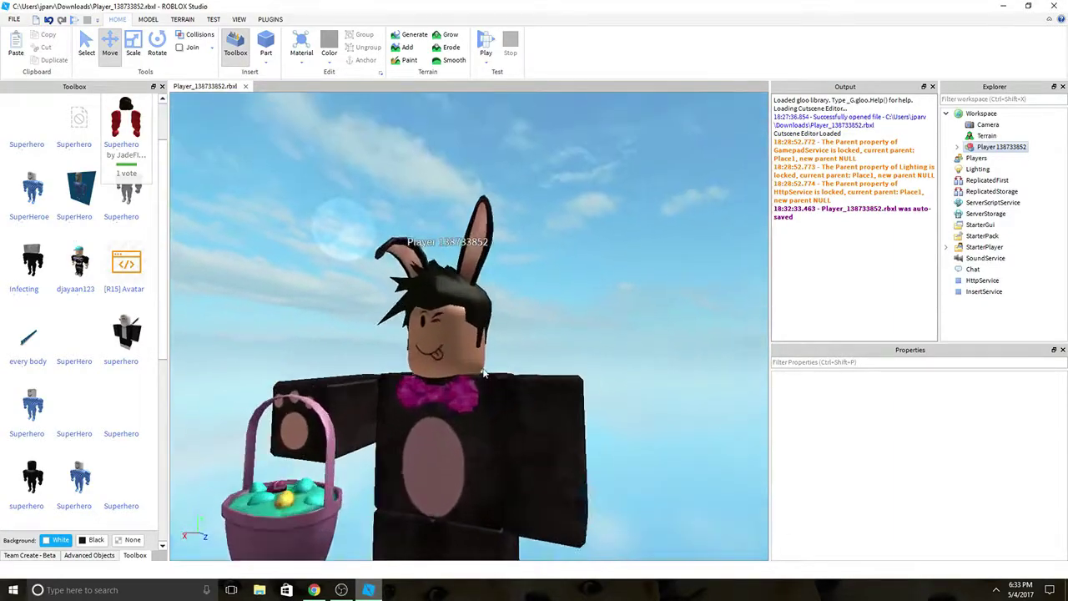
{"action": "scroll", "coordinate": [486, 372], "scroll_direction": "up", "scroll_amount": 3}
{"action": "scroll", "coordinate": [484, 367], "scroll_direction": "down", "scroll_amount": 7}
{"action": "key", "text": "a"}
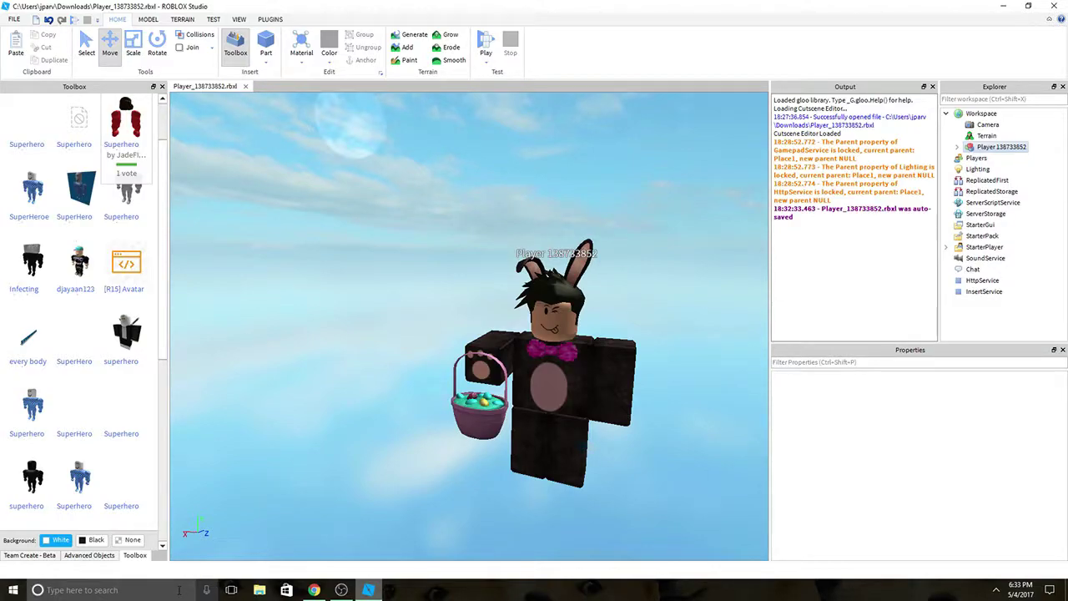
Step: Find and launch Blender, then maximize its window
{"action": "left_click", "coordinate": [178, 589]}
{"action": "type", "text": "b"}
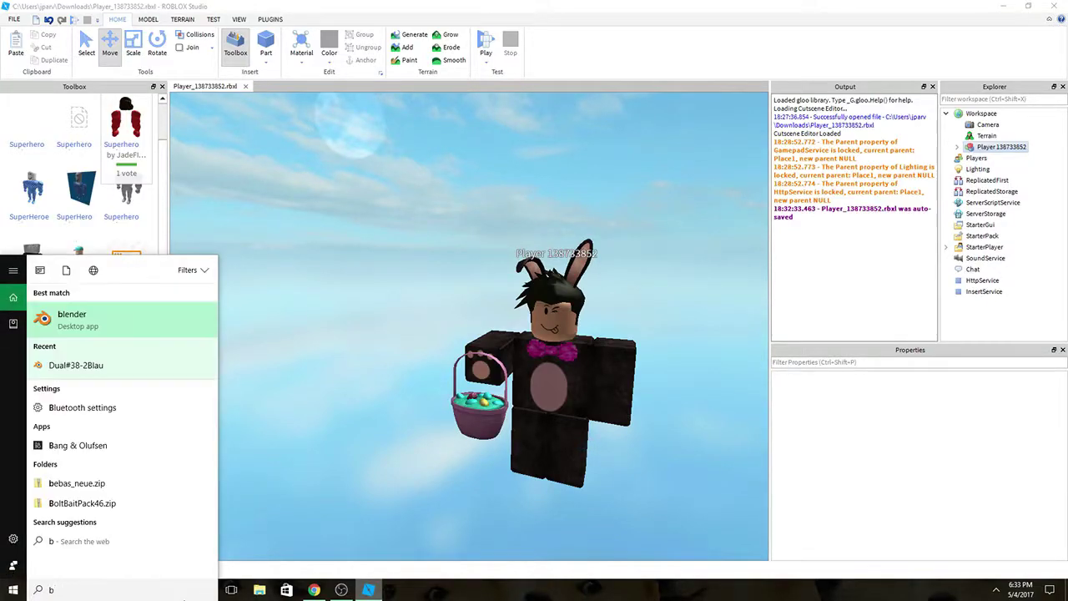
{"action": "type", "text": "lender"}
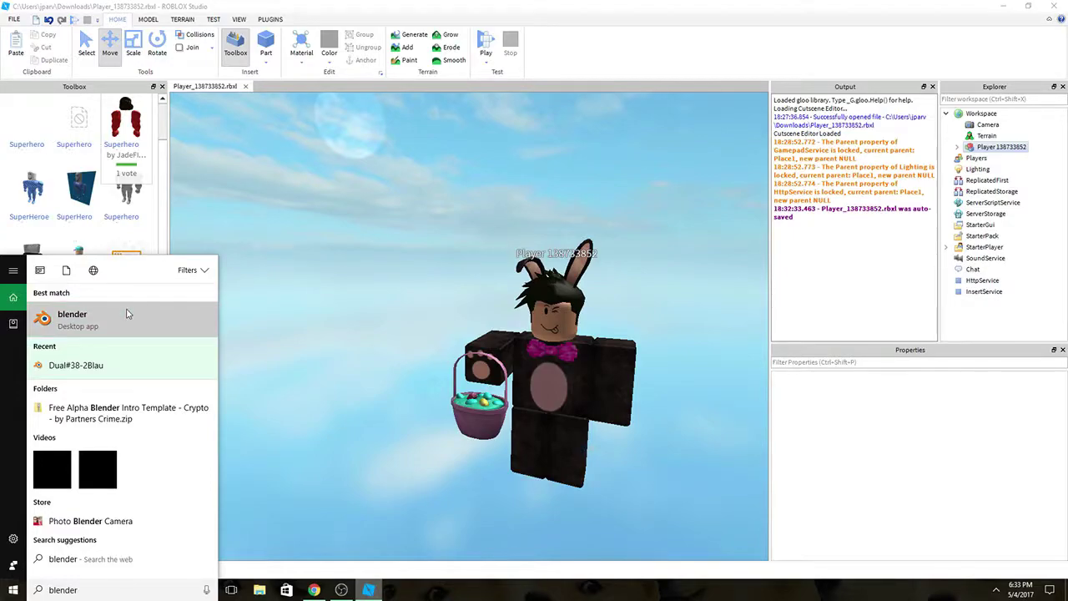
{"action": "key", "text": "Return"}
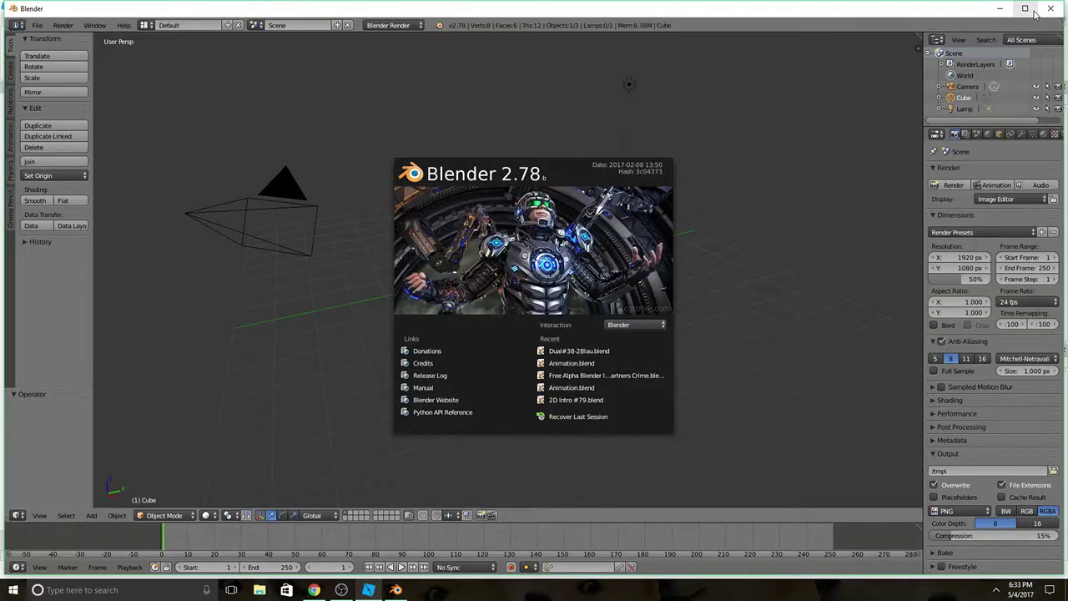
{"action": "left_click", "coordinate": [1029, 10]}
Step: Dismiss the splash screen and delete the default cube from the scene
{"action": "left_click", "coordinate": [756, 202]}
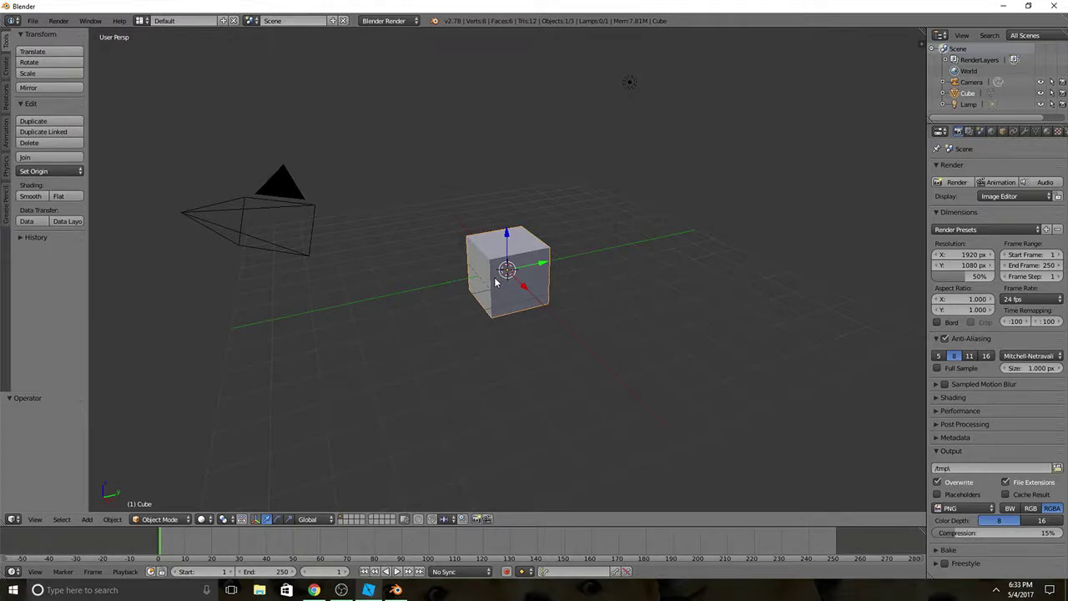
{"action": "key", "text": "x"}
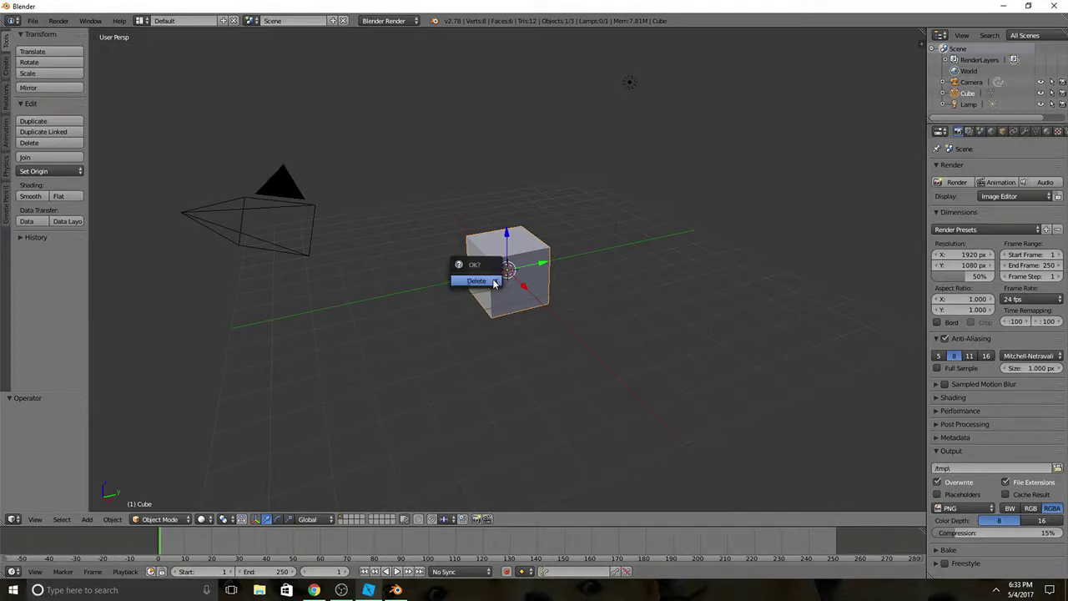
{"action": "left_click", "coordinate": [476, 281]}
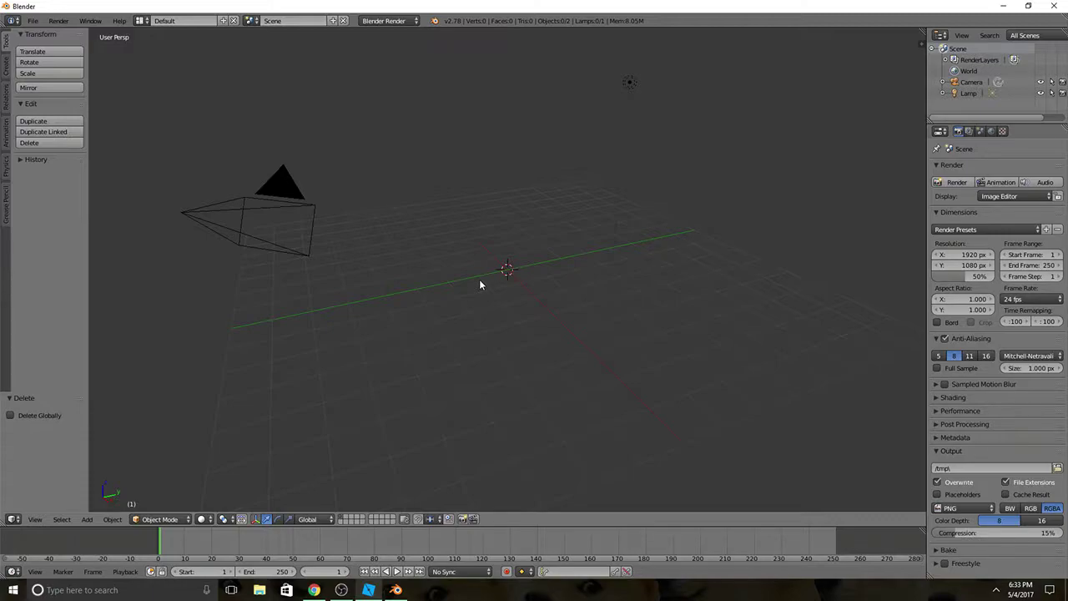
Step: Import Tutorial.obj from the OBJ File folder as a Wavefront model and raise the character along the Z axis
{"action": "left_click", "coordinate": [31, 21]}
{"action": "mouse_move", "coordinate": [82, 226]}
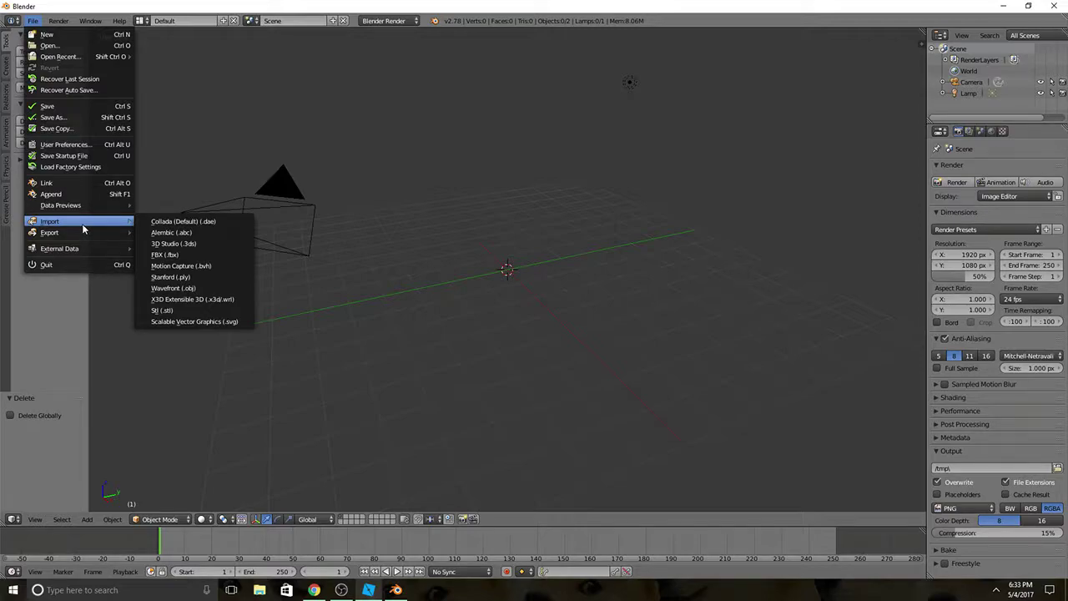
{"action": "left_click", "coordinate": [193, 289]}
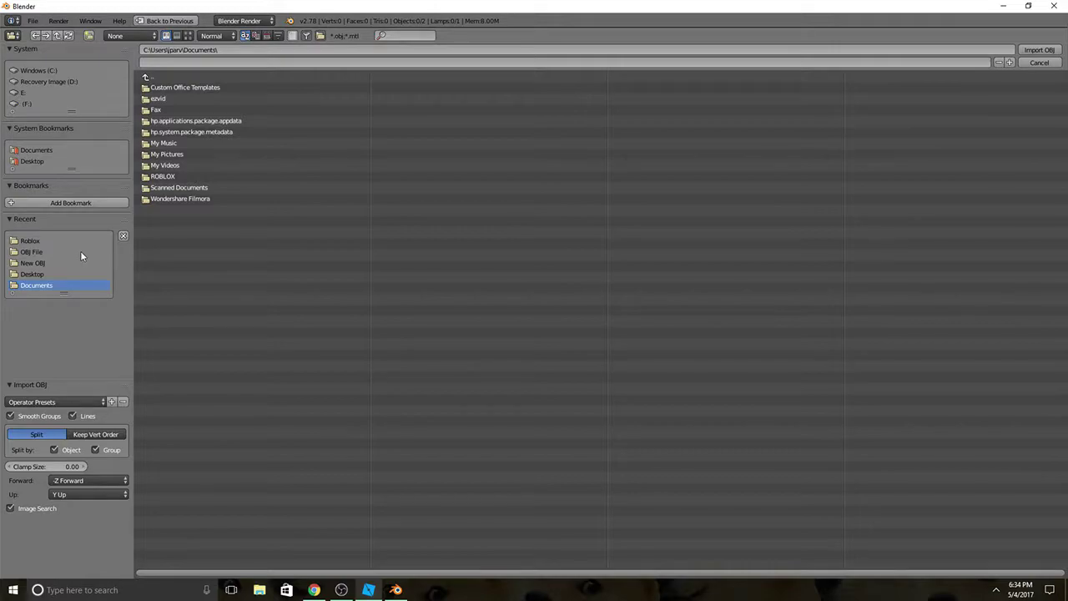
{"action": "left_click", "coordinate": [37, 252]}
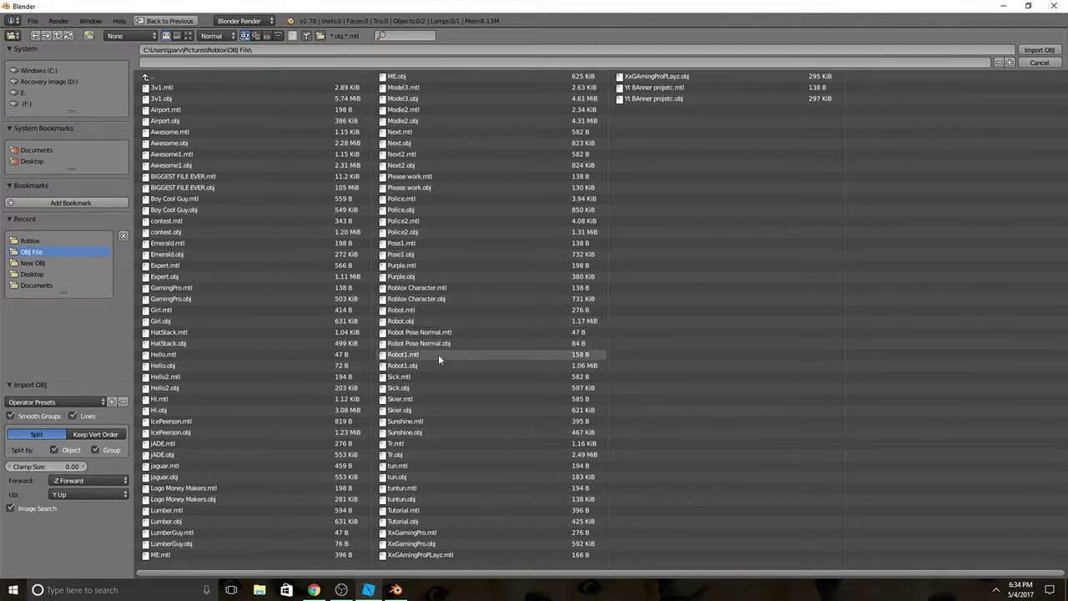
{"action": "double_click", "coordinate": [416, 520]}
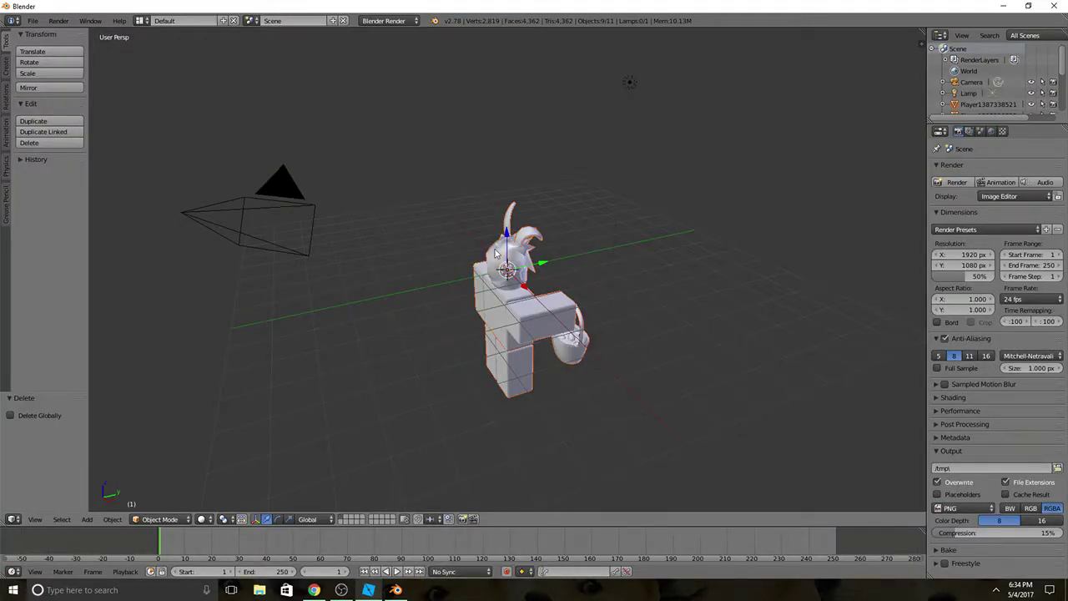
{"action": "left_click_drag", "start_coordinate": [507, 252], "coordinate": [508, 201]}
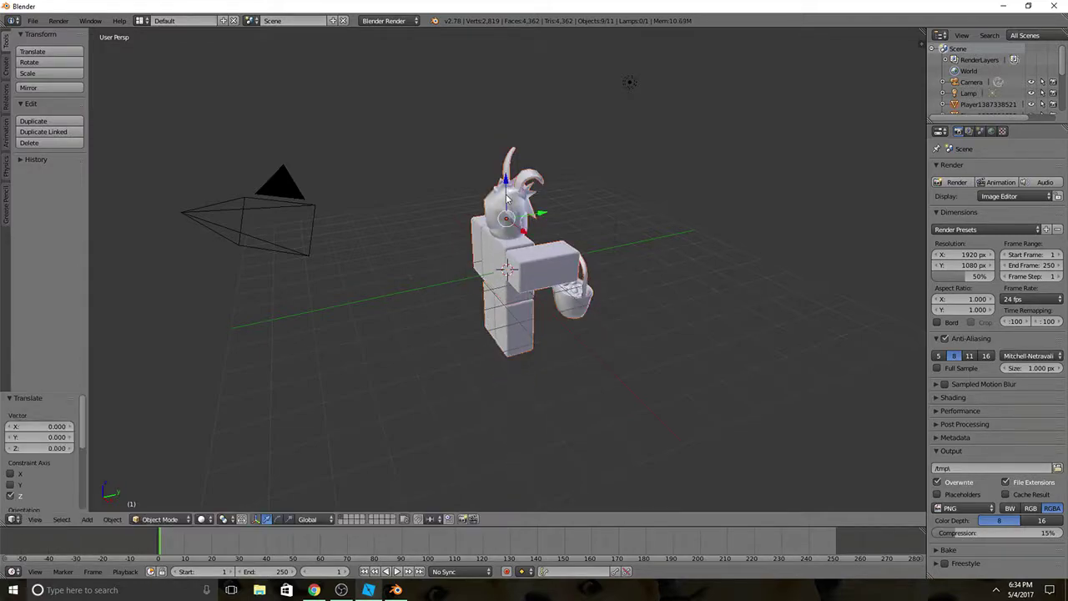
Step: Use Walk Navigation to move around the character and view its front, with the whole body and basket in frame
{"action": "left_click", "coordinate": [35, 520]}
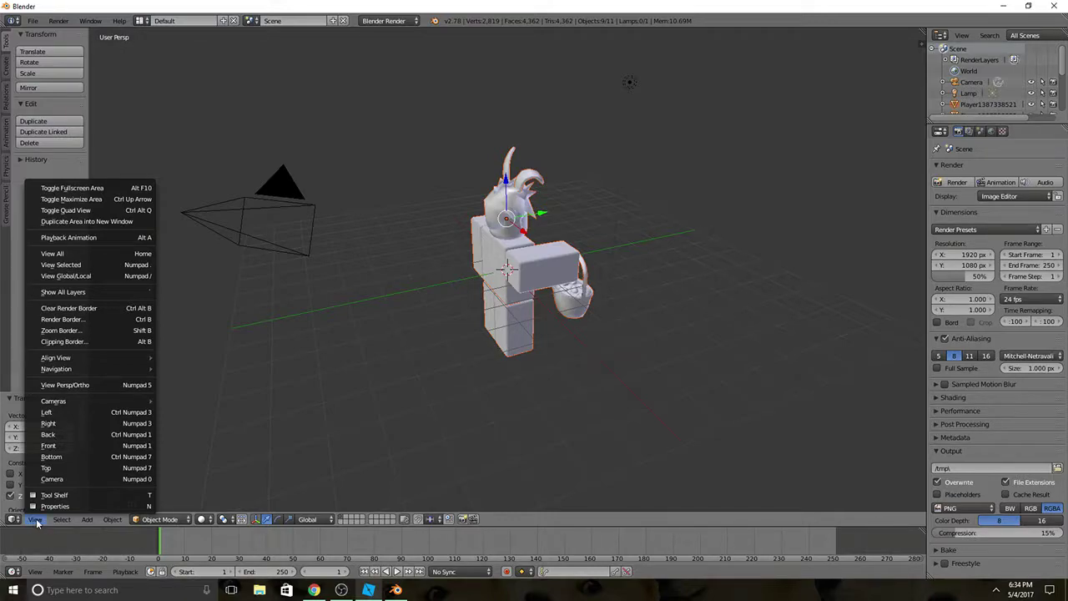
{"action": "mouse_move", "coordinate": [50, 368]}
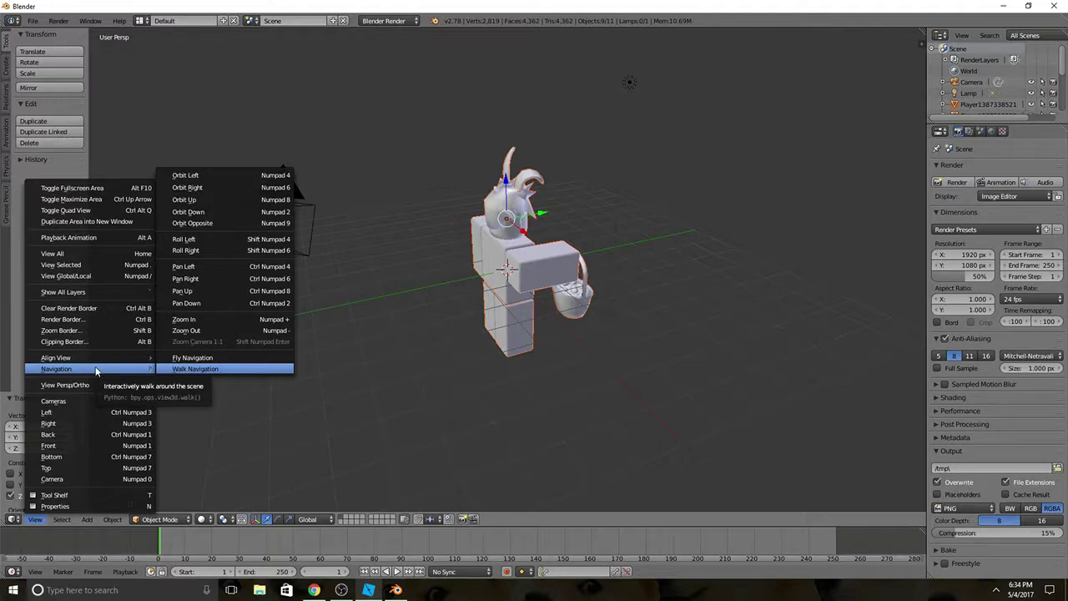
{"action": "left_click", "coordinate": [188, 372]}
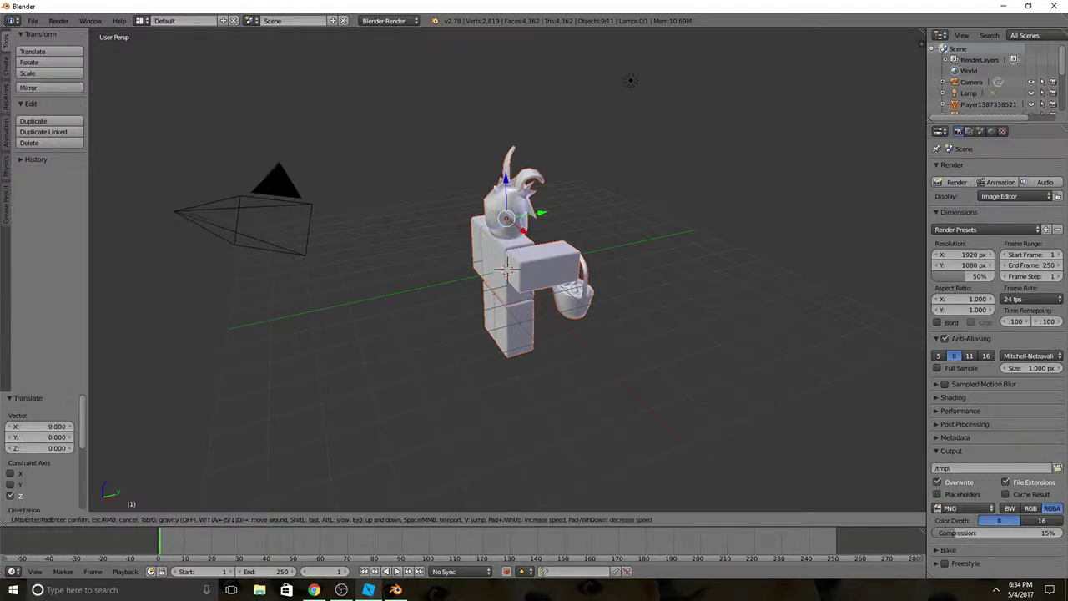
{"action": "key", "text": "w"}
{"action": "key", "text": "d"}
{"action": "key", "text": "w"}
{"action": "key", "text": "d"}
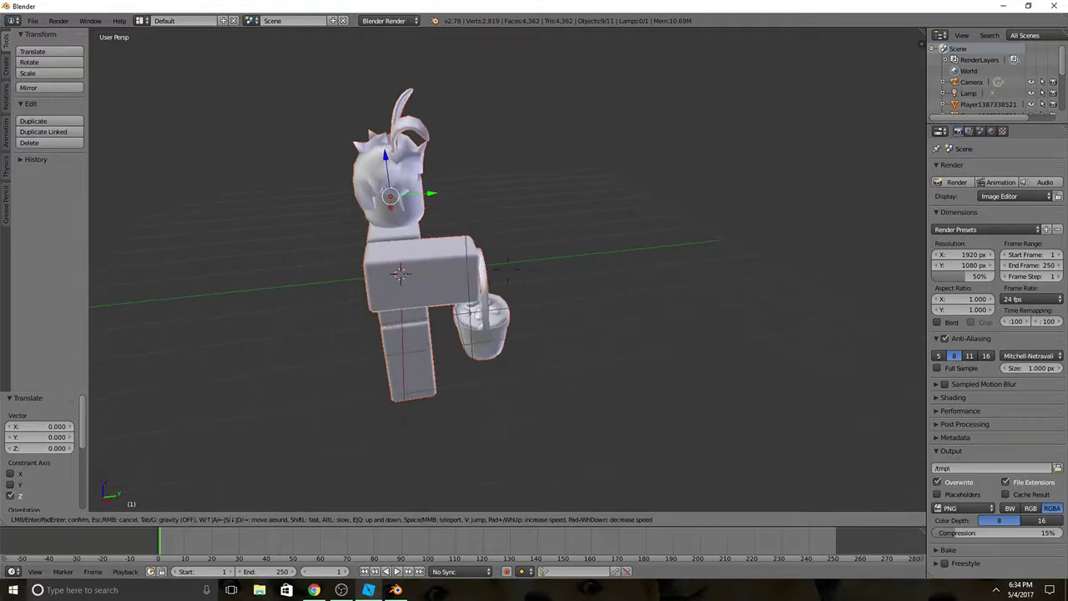
{"action": "key", "text": "d"}
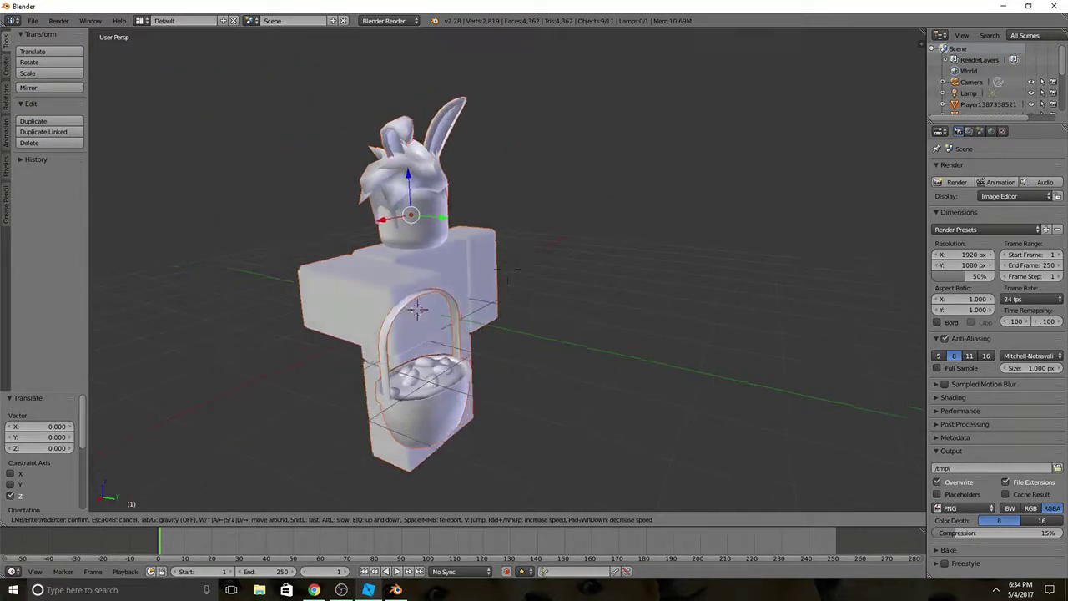
{"action": "key", "text": "w"}
{"action": "key", "text": "d"}
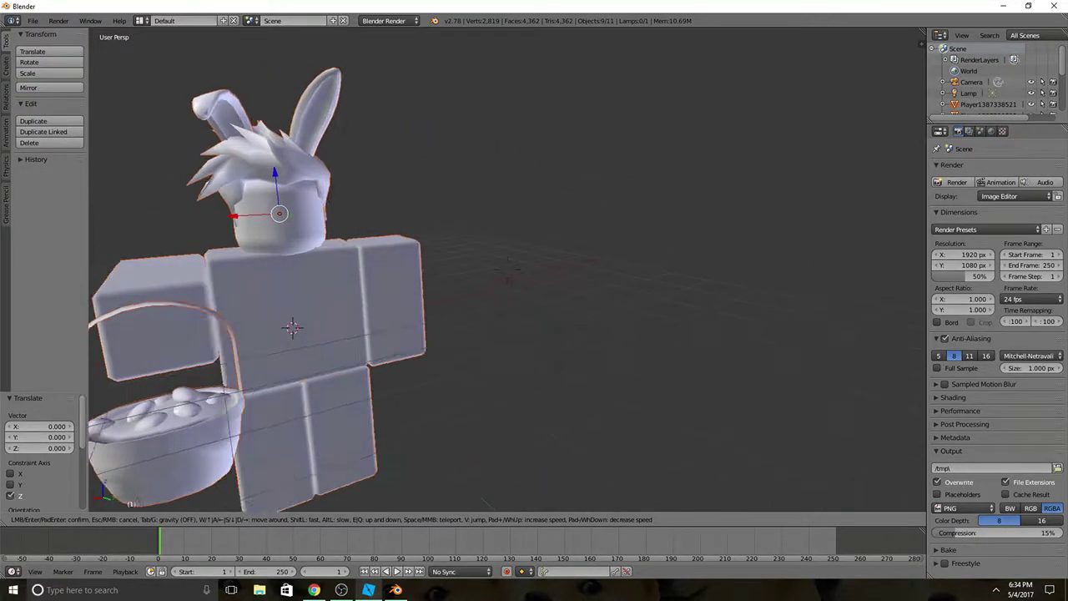
{"action": "key", "text": "s"}
{"action": "key", "text": "d"}
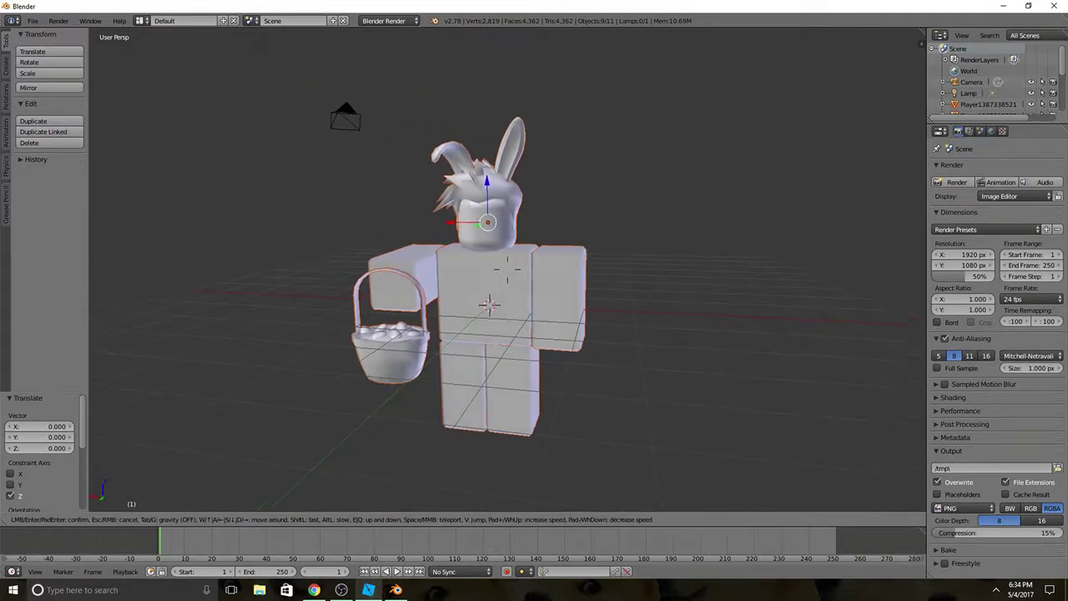
{"action": "left_click", "coordinate": [507, 270]}
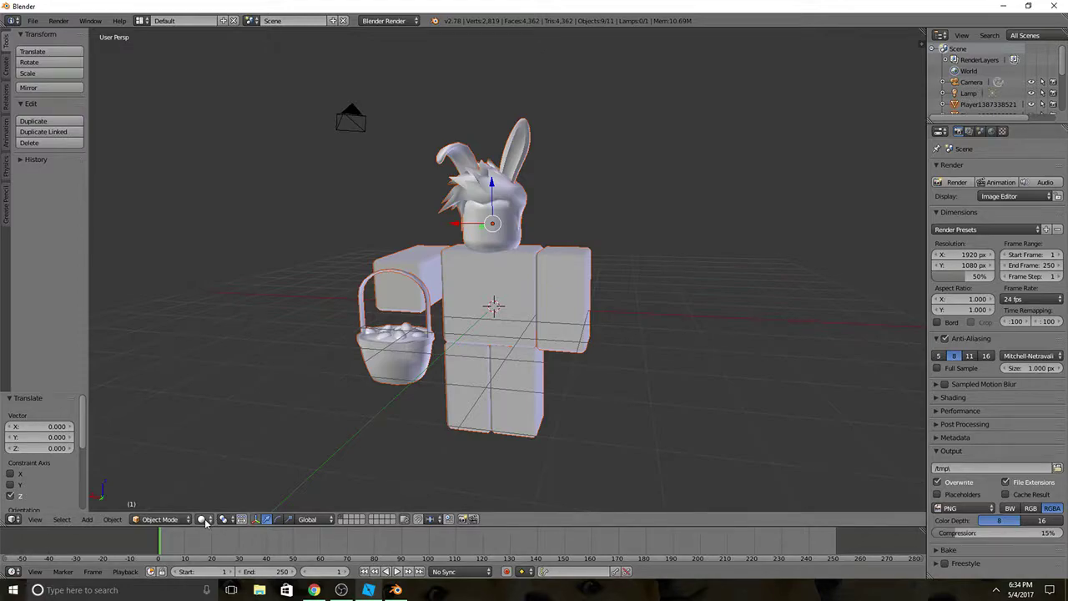
Step: Set the viewport shading to Material and enable Ambient Occlusion, Environment Lighting and Indirect Lighting in the world settings
{"action": "left_click", "coordinate": [202, 519]}
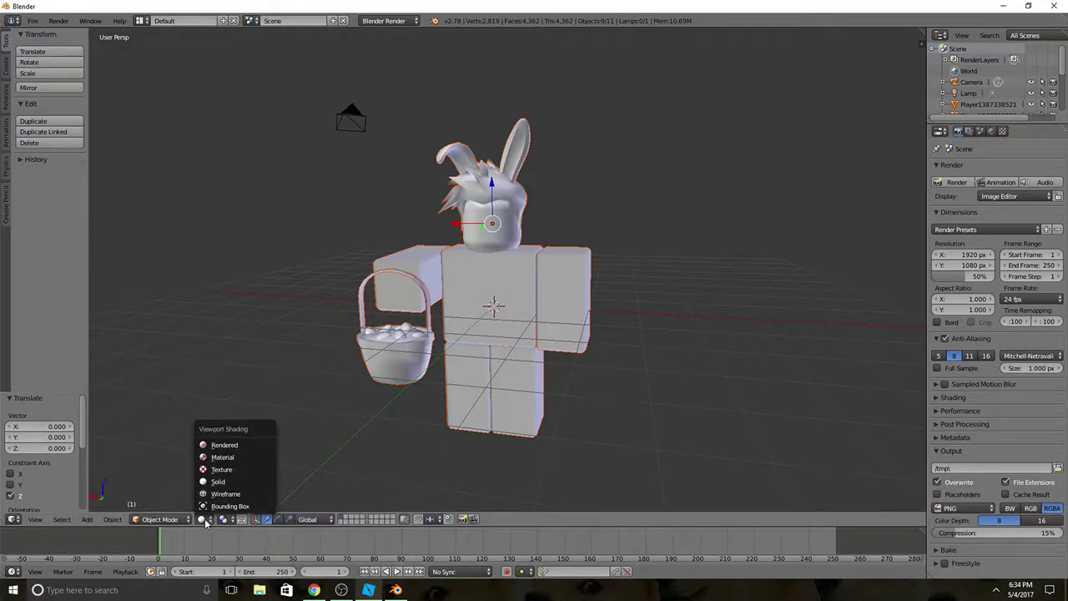
{"action": "left_click", "coordinate": [220, 458]}
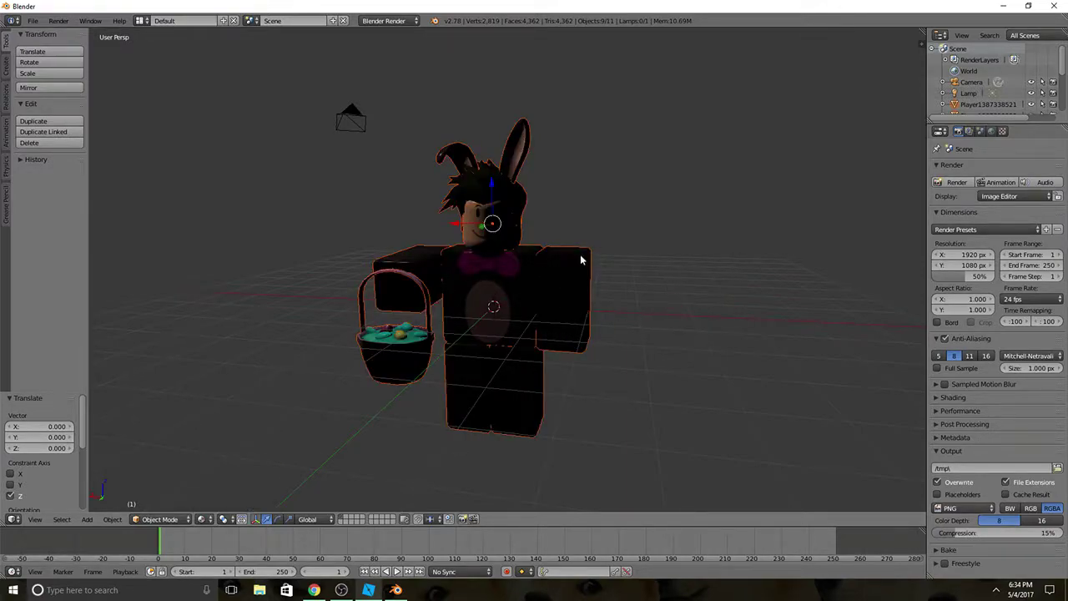
{"action": "left_click", "coordinate": [991, 132]}
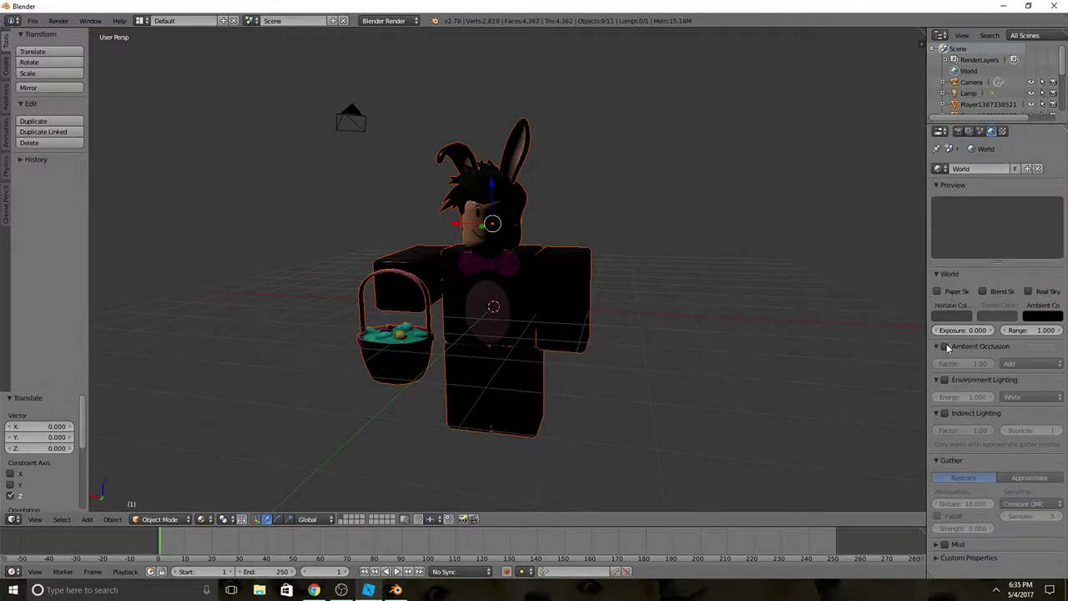
{"action": "left_click", "coordinate": [944, 347]}
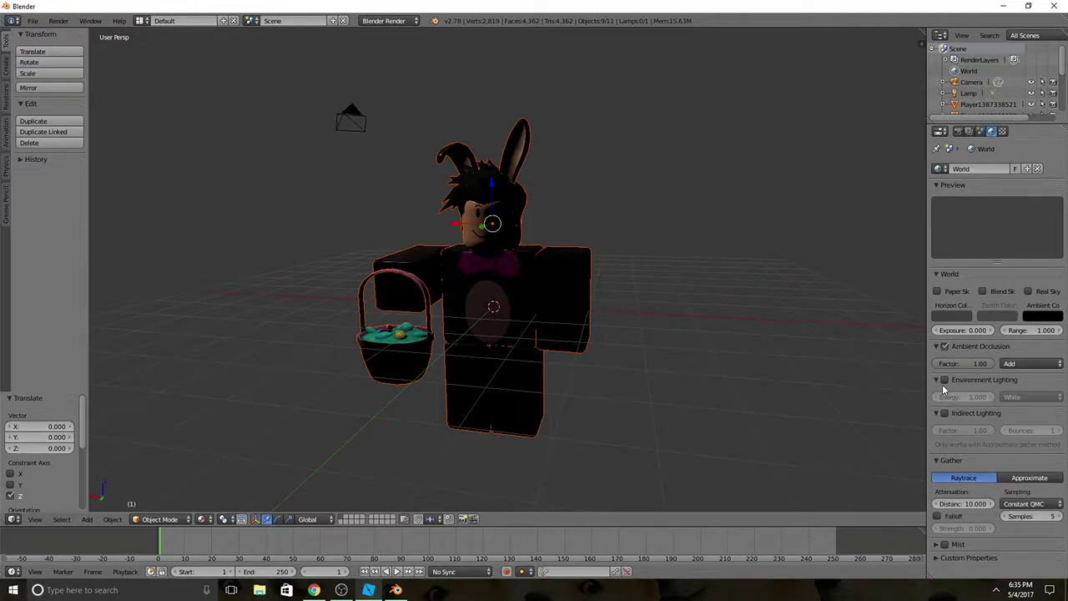
{"action": "left_click", "coordinate": [944, 380]}
{"action": "left_click", "coordinate": [945, 413]}
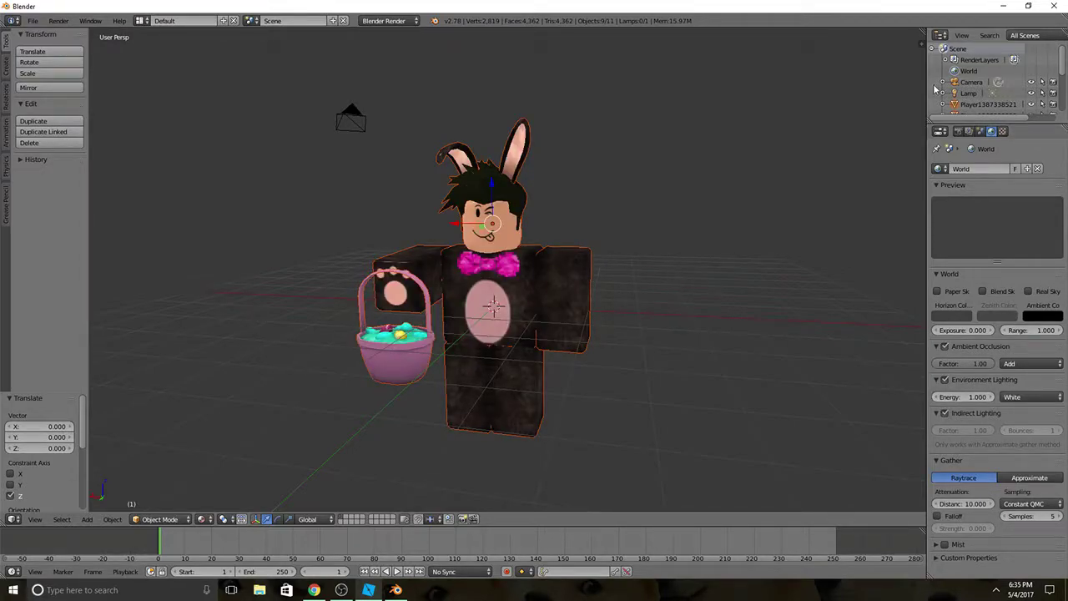